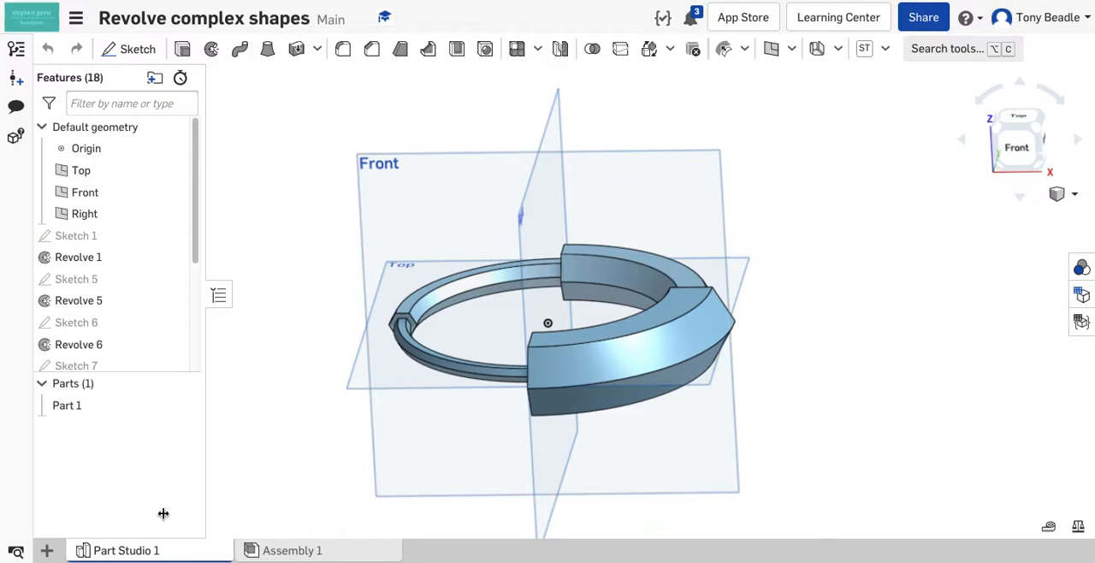
# Step: Create a second Part Studio in the document and open it
pyautogui.click(47, 550)
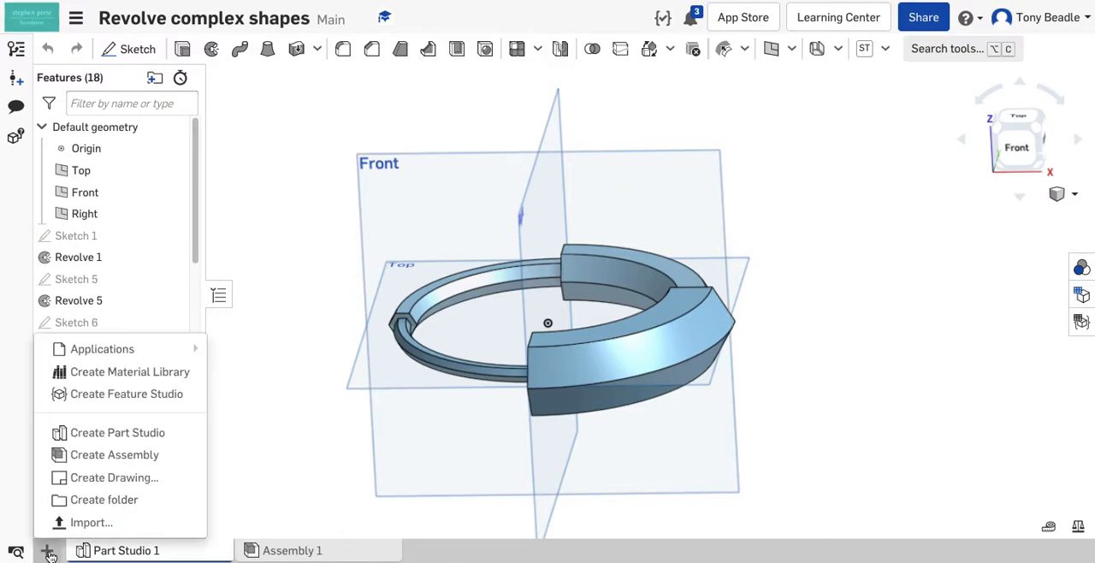
pyautogui.click(96, 433)
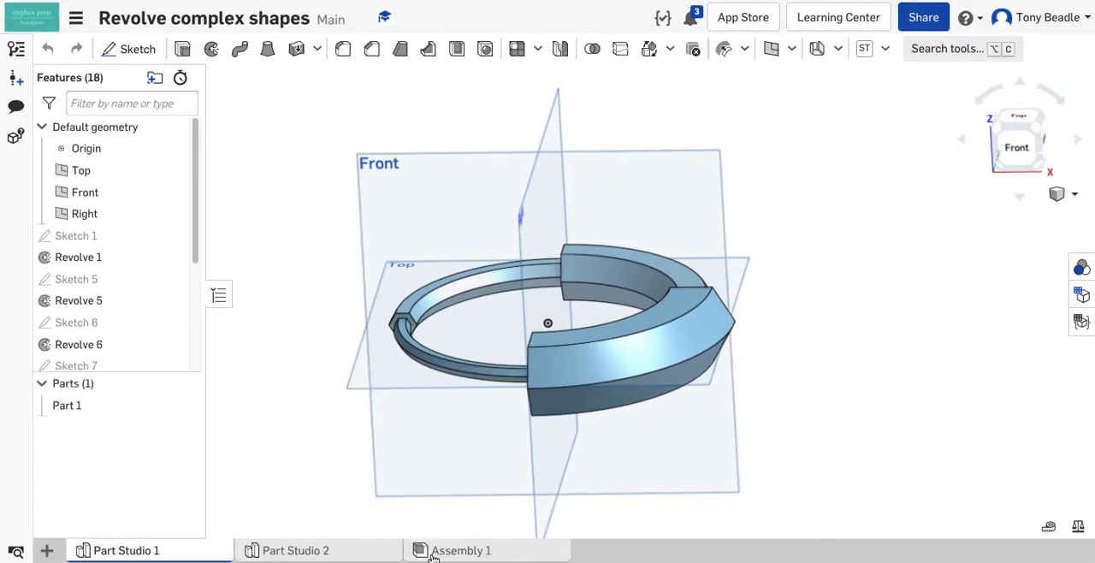
pyautogui.click(307, 551)
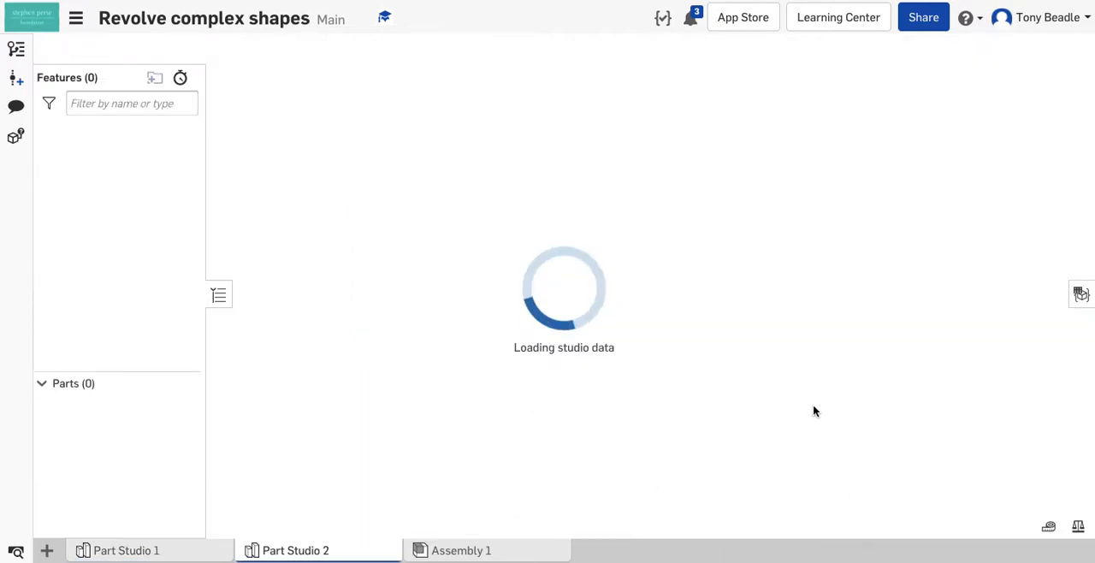
# Step: Sketch a six-sided inscribed polygon about 29 mm across flats on the Front plane, centred level with the origin on its positive X side
pyautogui.click(544, 174)
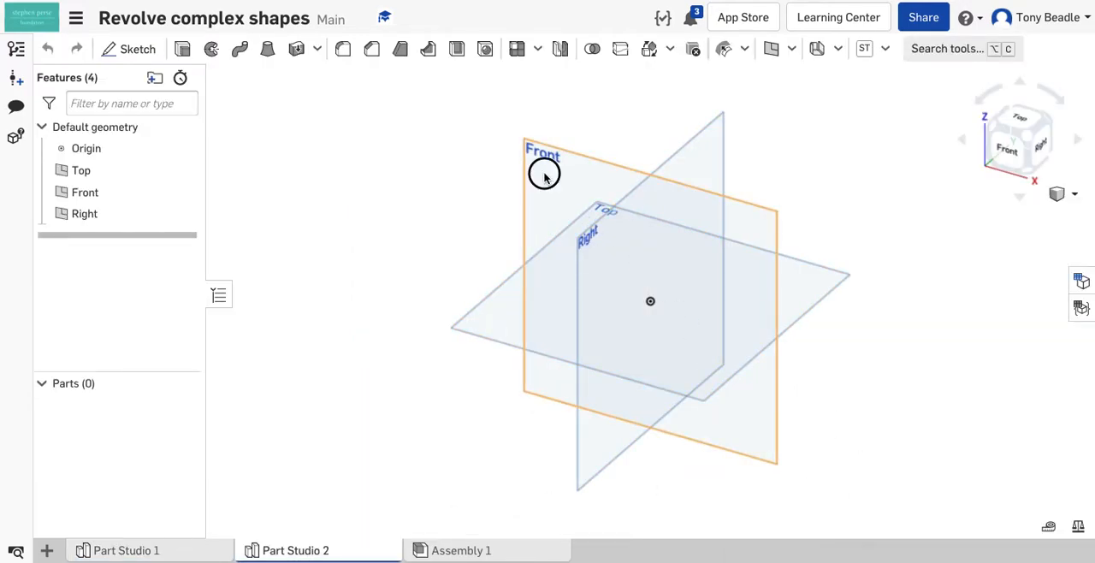
pyautogui.click(1009, 147)
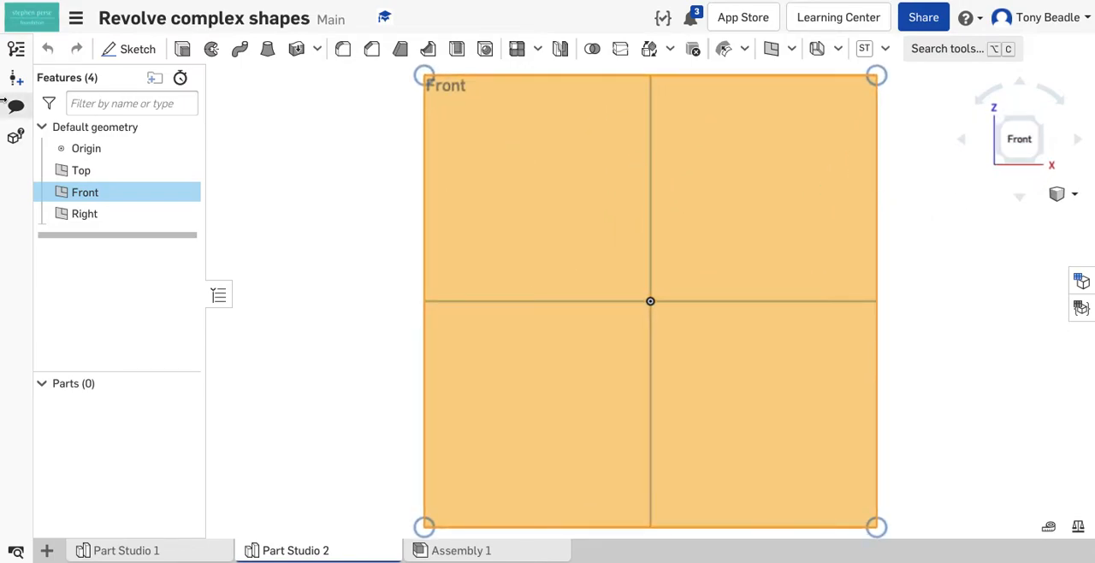
pyautogui.click(111, 49)
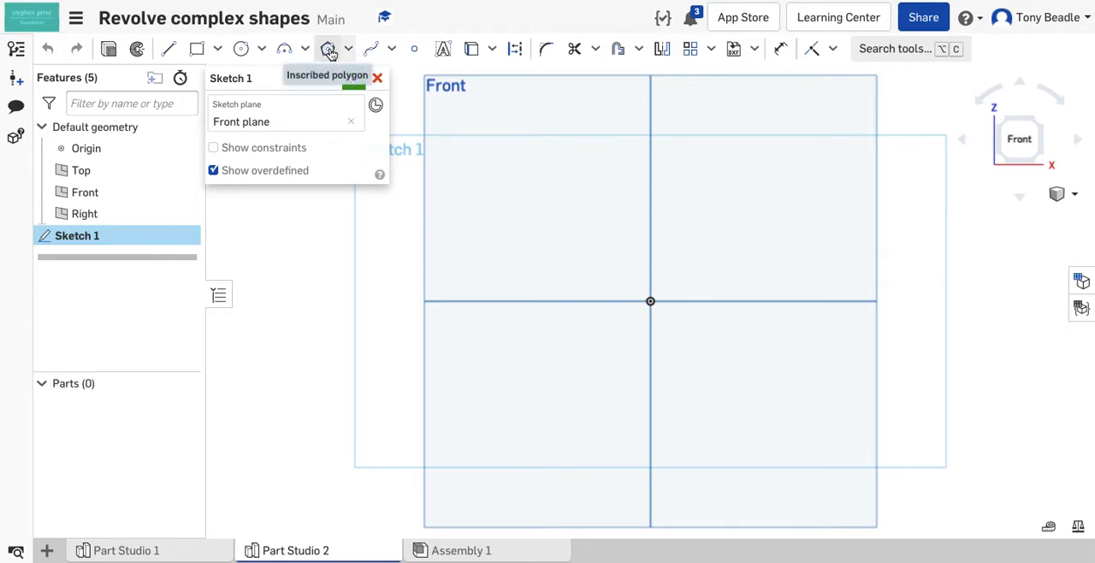
pyautogui.click(328, 52)
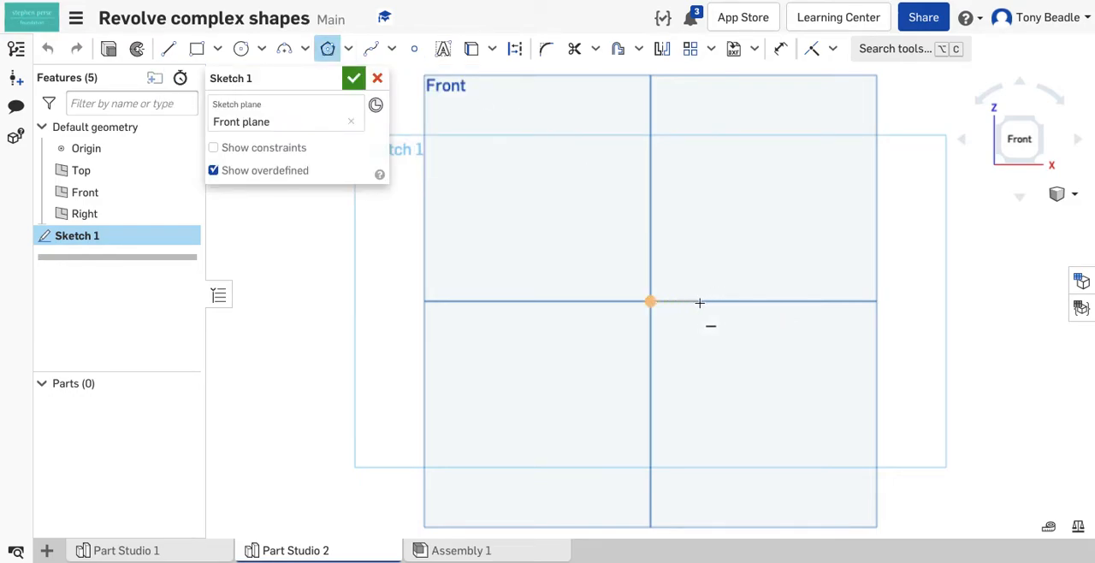
pyautogui.click(807, 301)
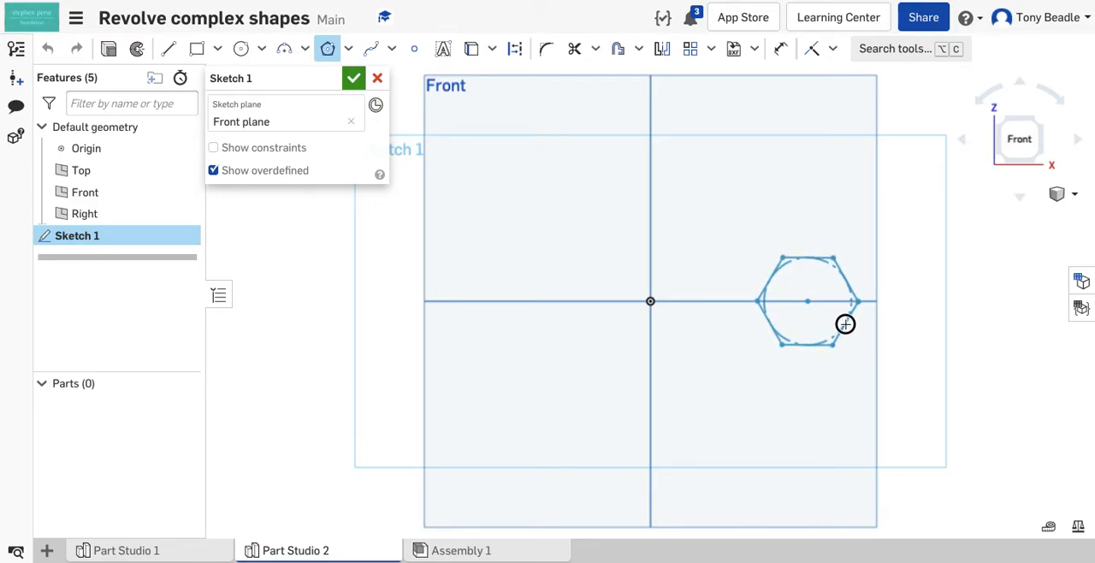
pyautogui.click(845, 324)
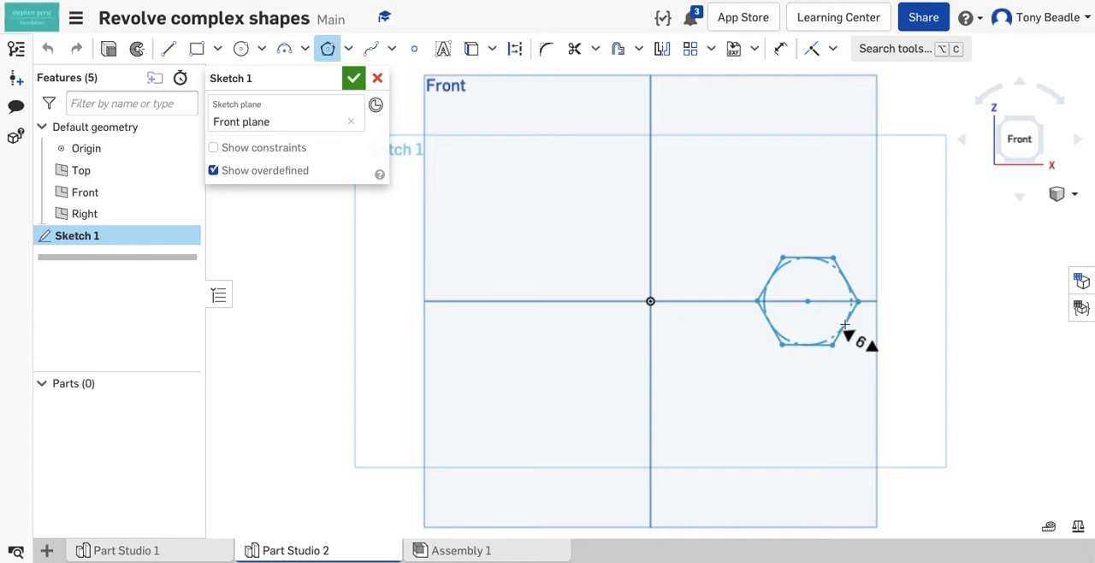
pyautogui.click(845, 324)
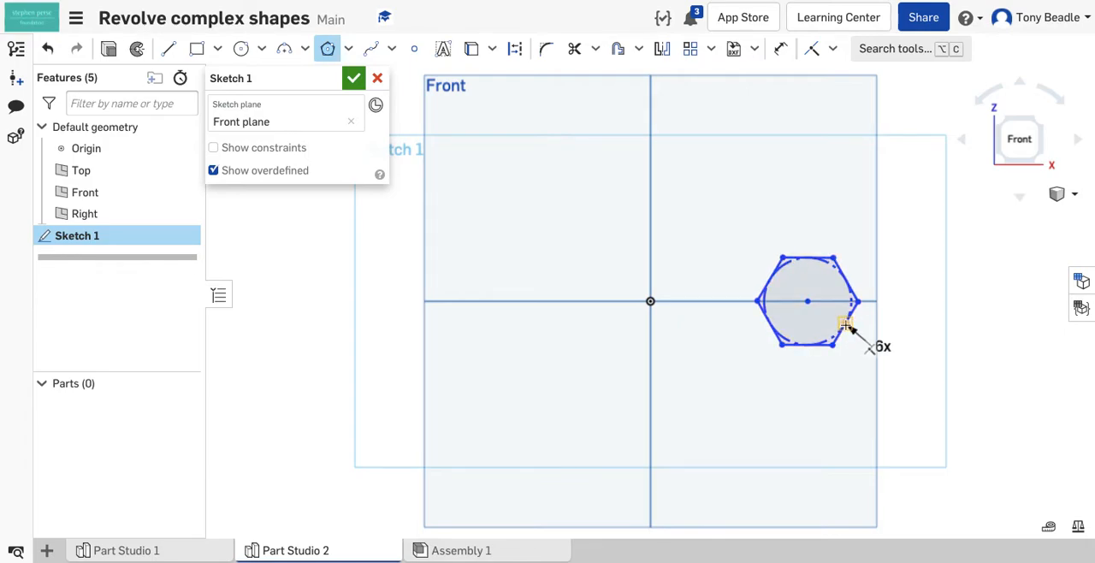
# Step: Dimension the hexagon's height between its upper and lower corners at 30 mm
pyautogui.click(781, 50)
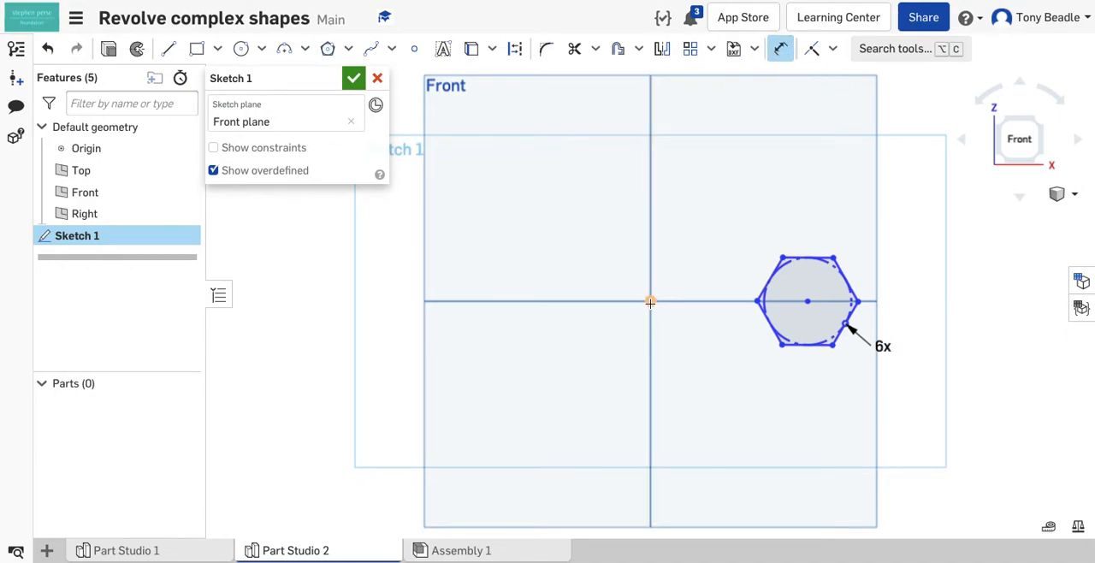
pyautogui.click(784, 256)
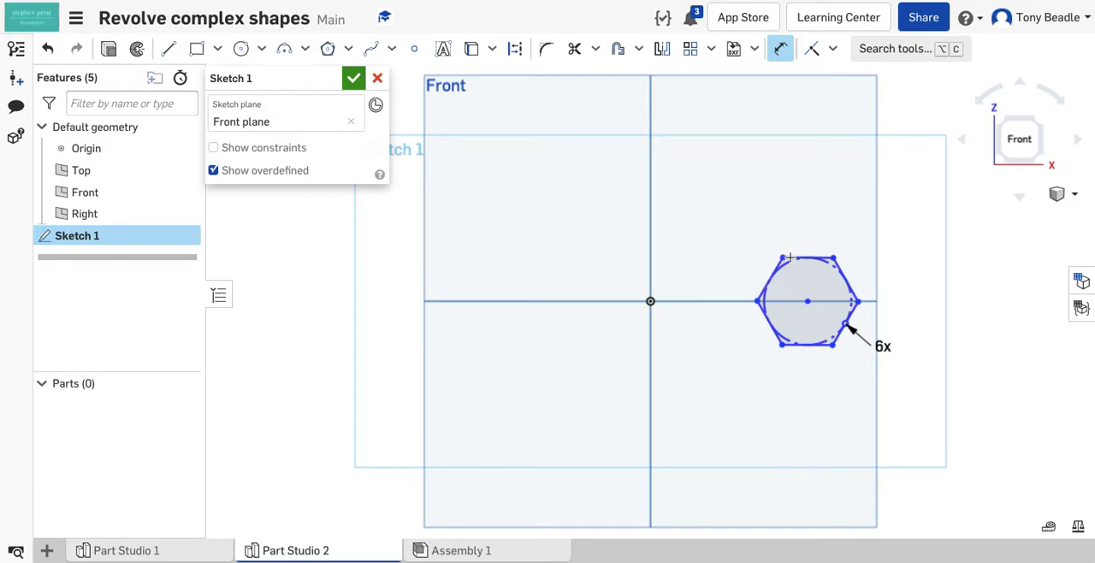
pyautogui.click(781, 344)
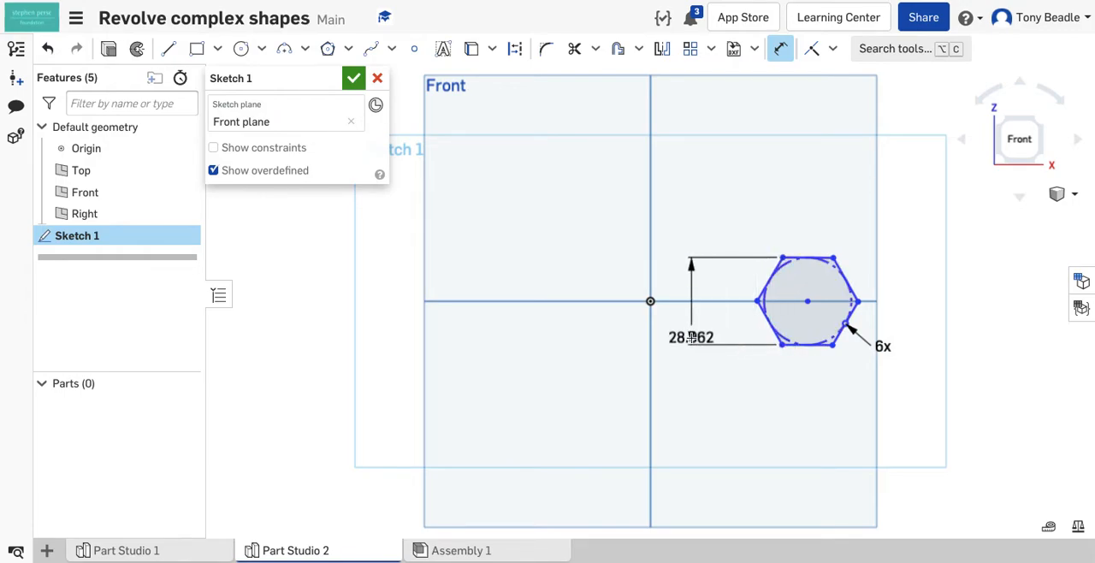
pyautogui.click(689, 332)
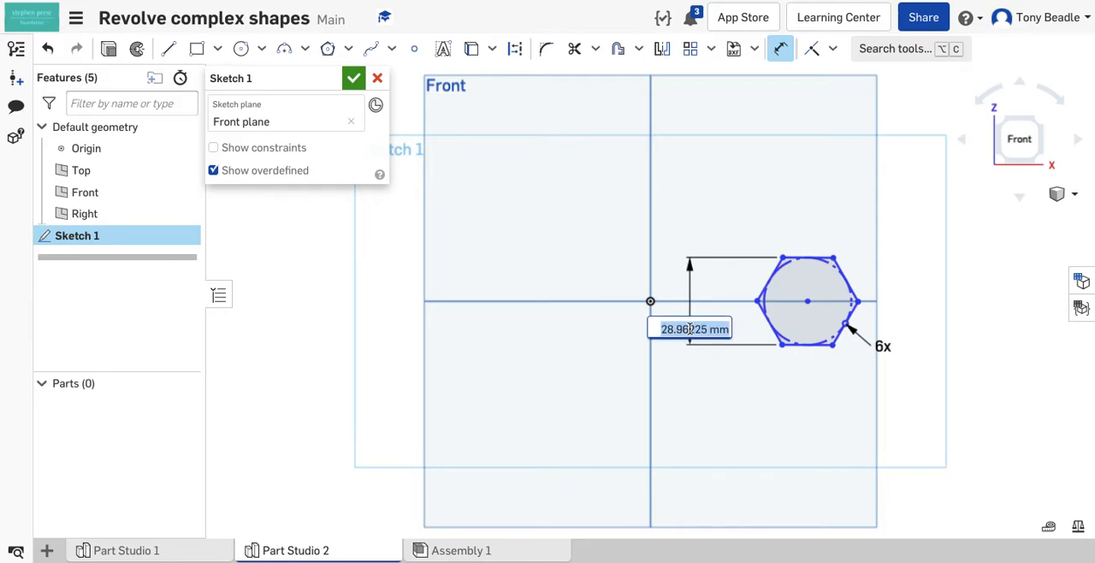
pyautogui.write('30')
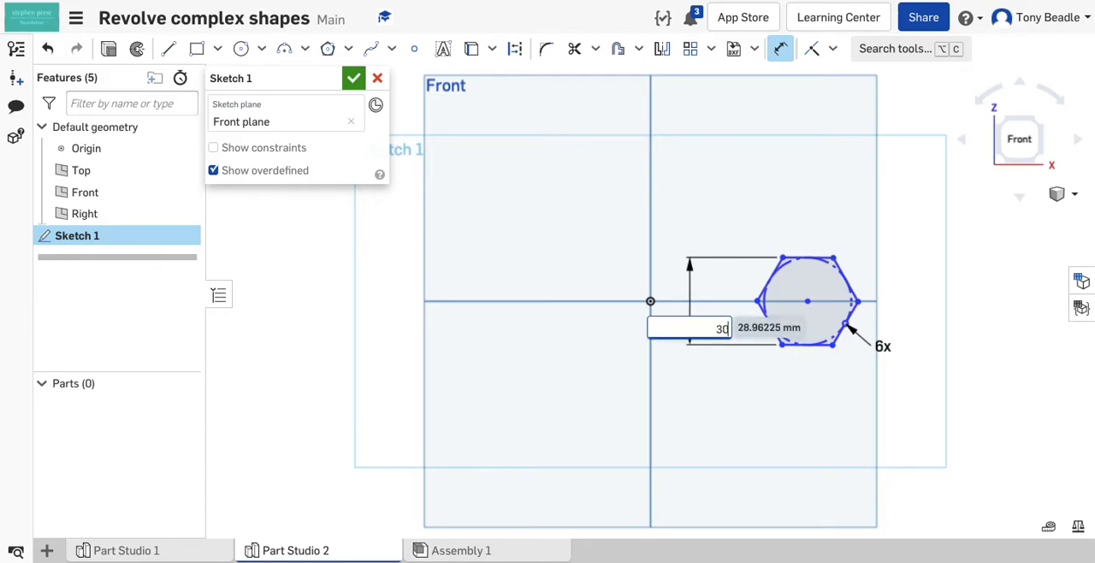
pyautogui.press('Return')
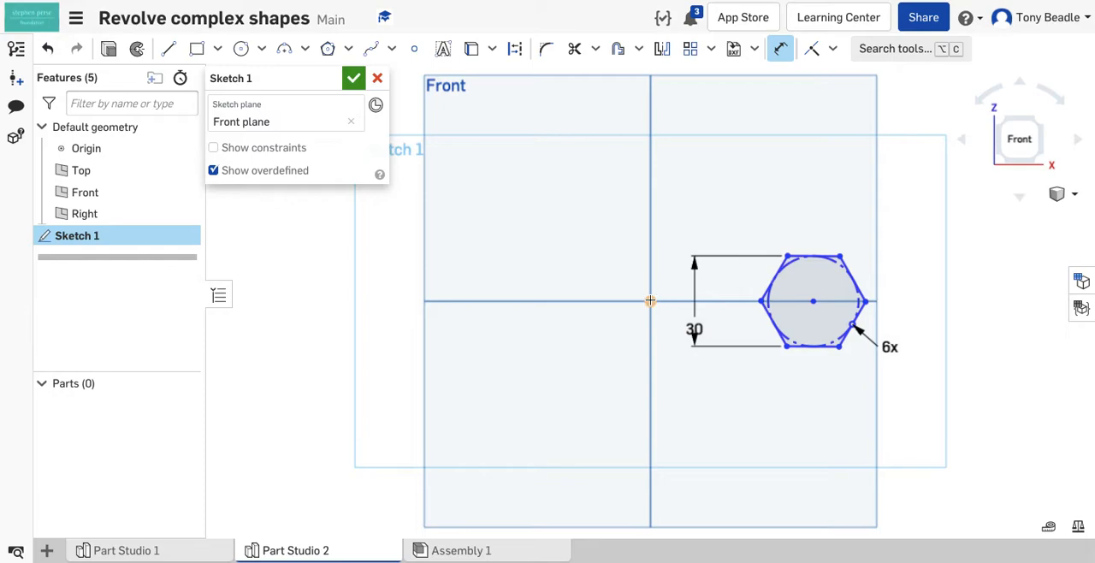
# Step: Dimension the hexagon's centre 60 mm from the origin and reposition both dimension labels clear of the sketch geometry
pyautogui.click(815, 301)
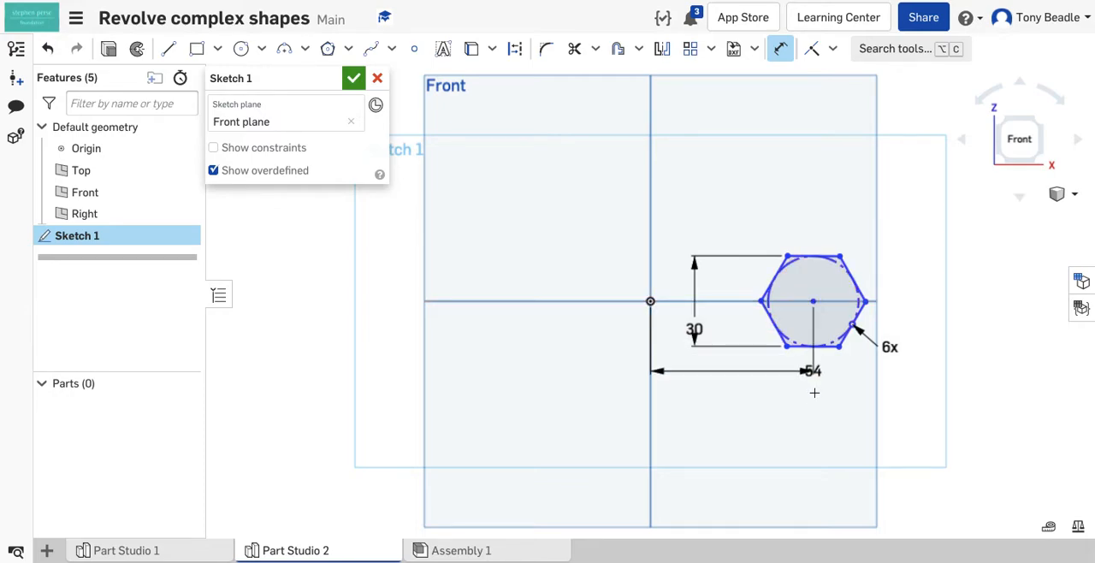
pyautogui.click(814, 404)
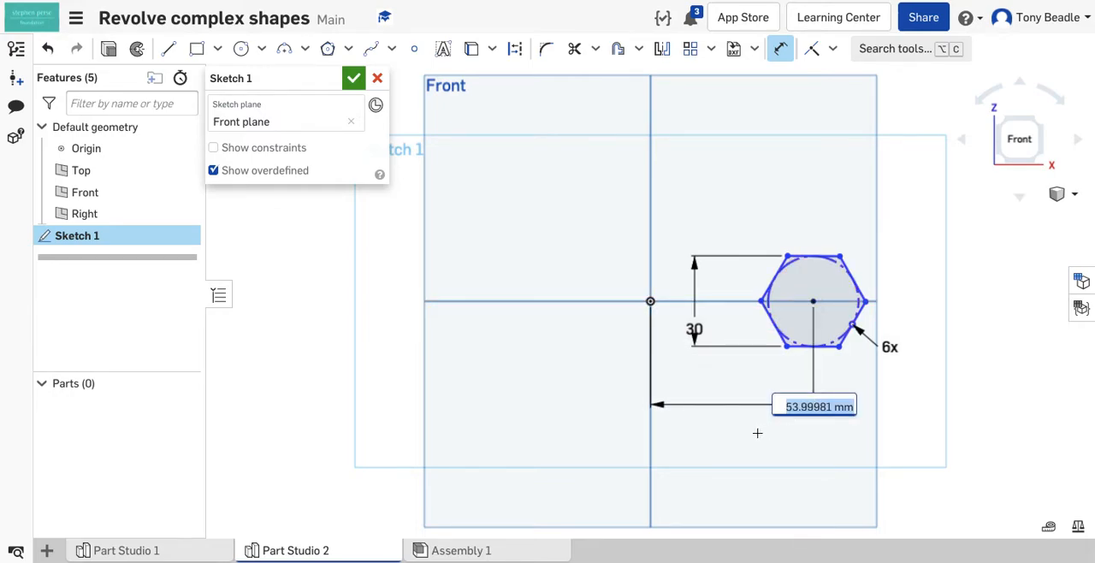
pyautogui.write('60')
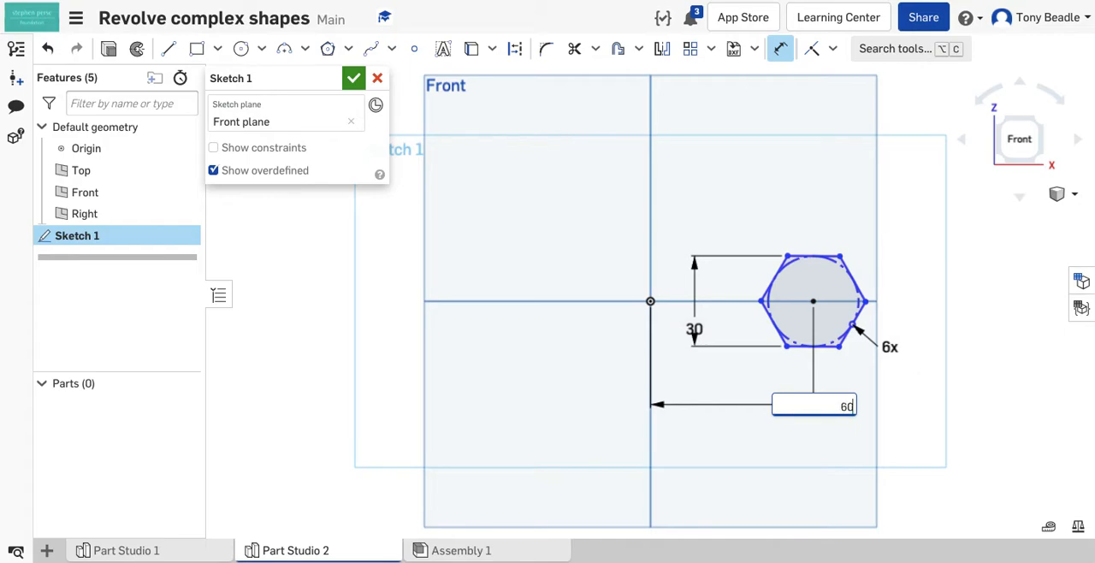
pyautogui.press('Return')
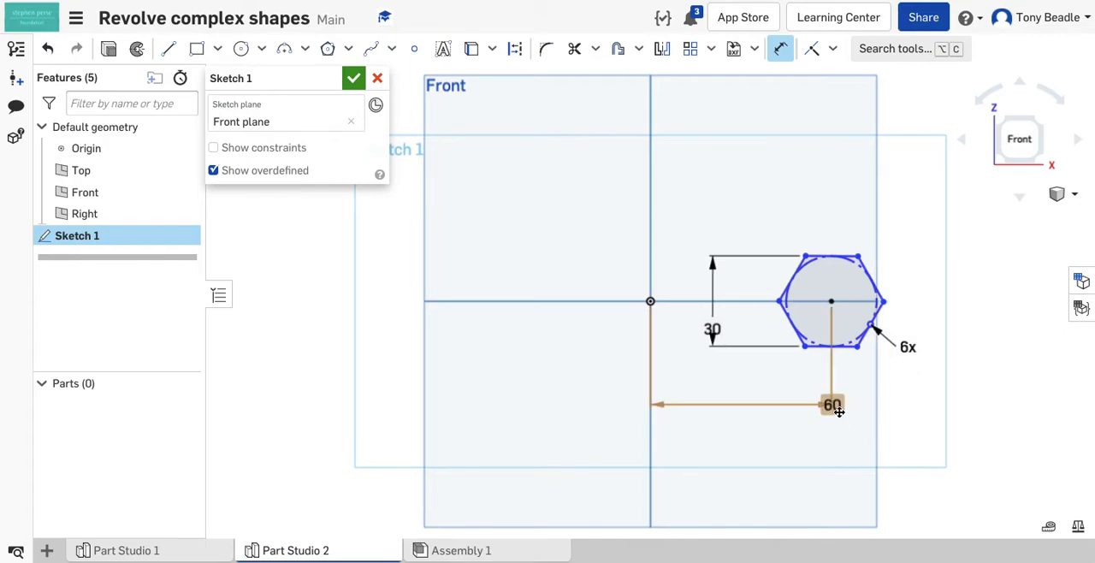
pyautogui.moveTo(831, 404); pyautogui.dragTo(754, 419)
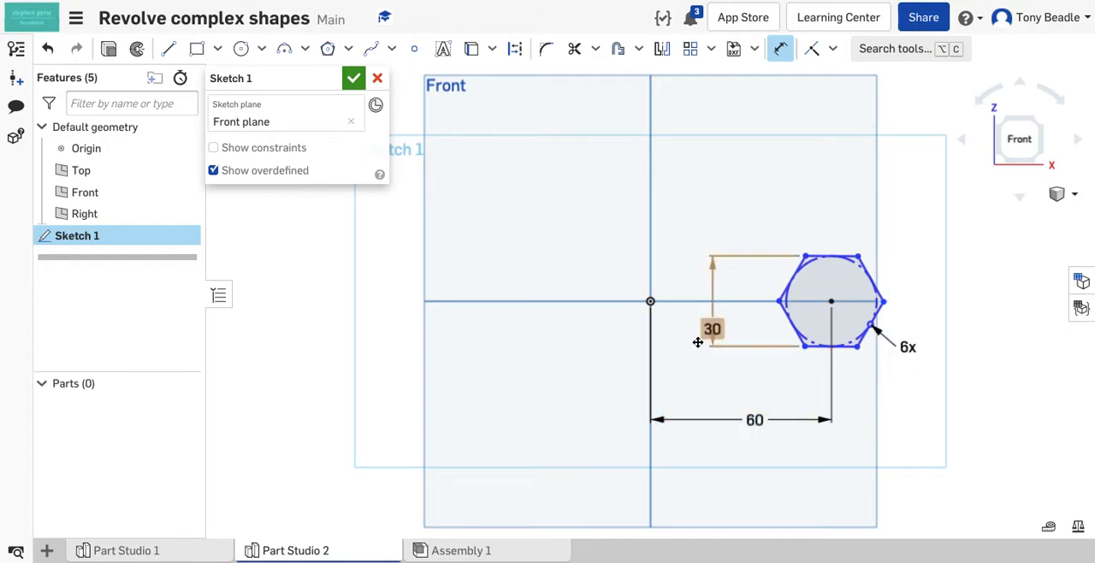
pyautogui.moveTo(712, 326); pyautogui.dragTo(959, 291)
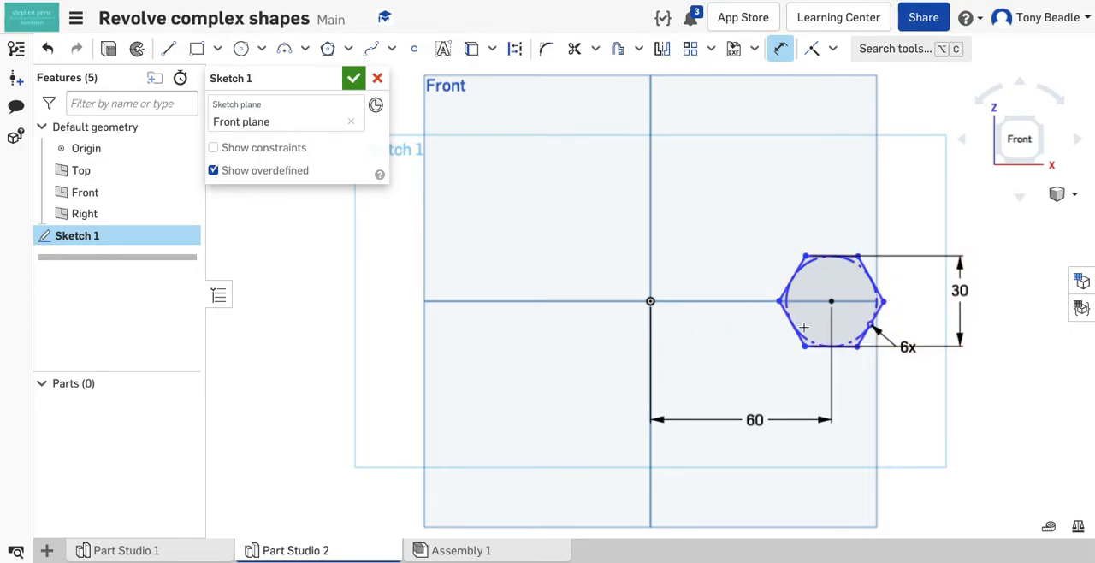
# Step: Draw a vertical construction line about 27 mm long upward from the origin
pyautogui.click(169, 50)
pyautogui.click(513, 50)
pyautogui.click(649, 301)
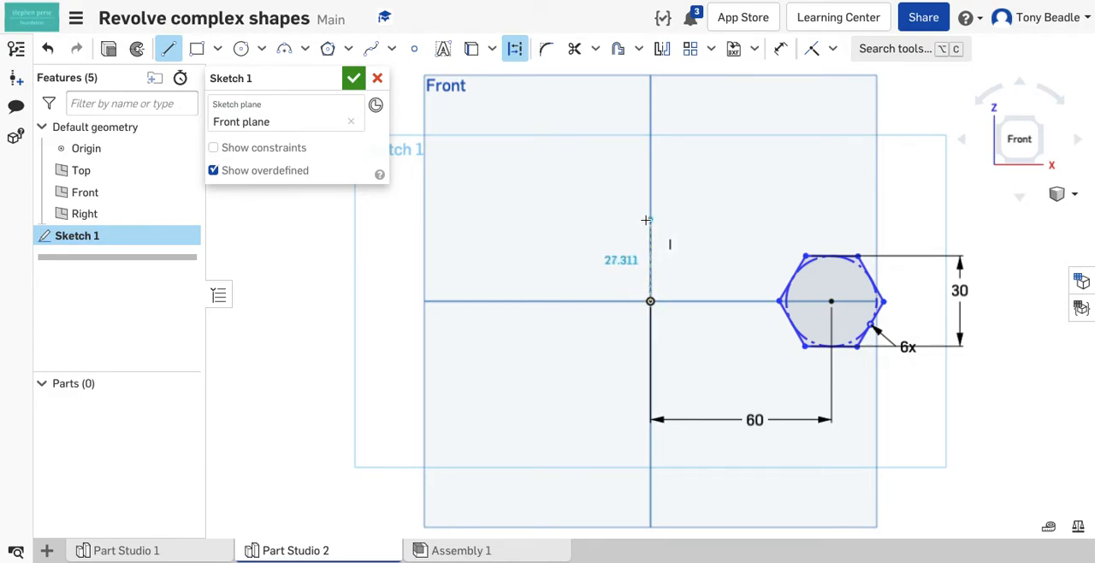
pyautogui.click(646, 221)
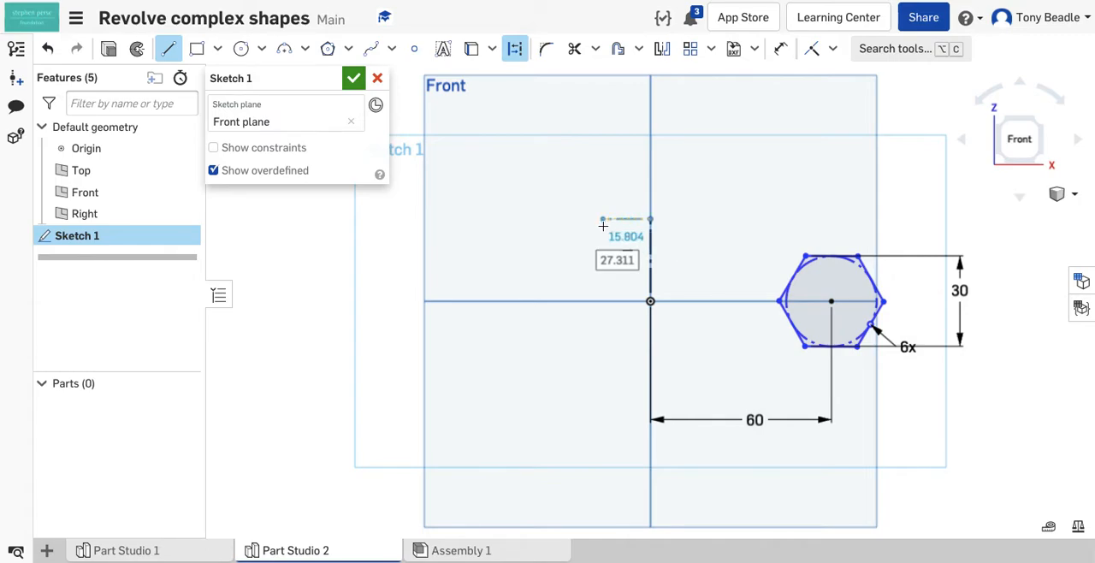
pyautogui.press('Escape')
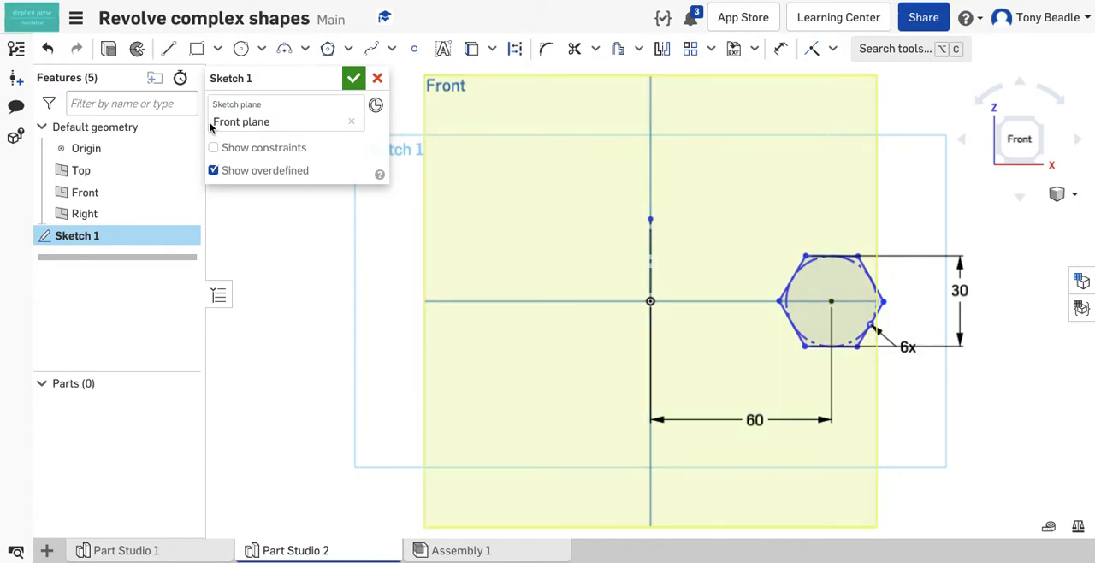
# Step: Revolve the hexagon as a new solid around the vertical construction line
pyautogui.click(136, 53)
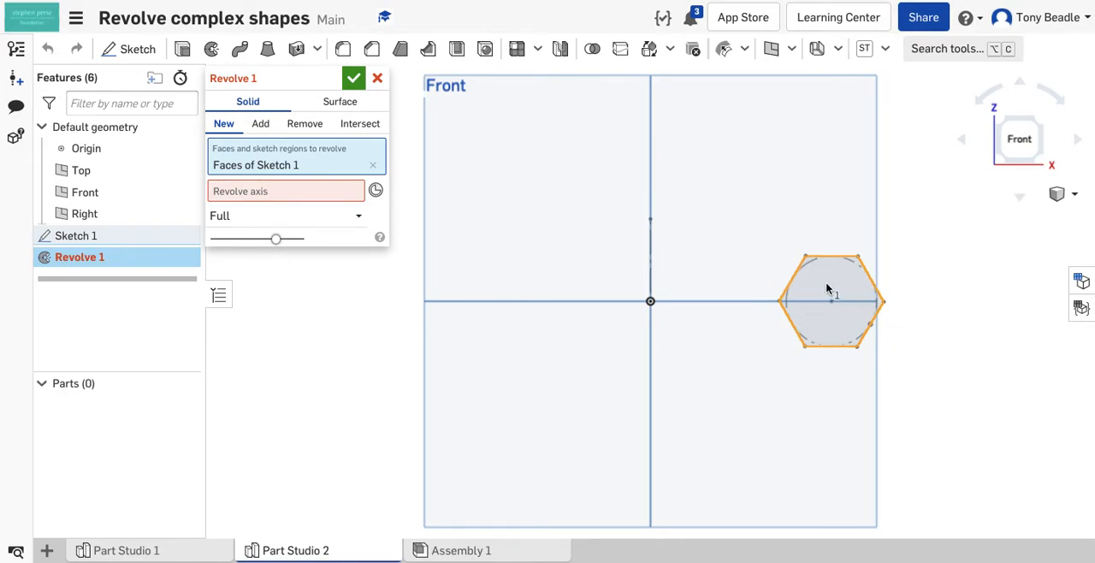
pyautogui.click(231, 195)
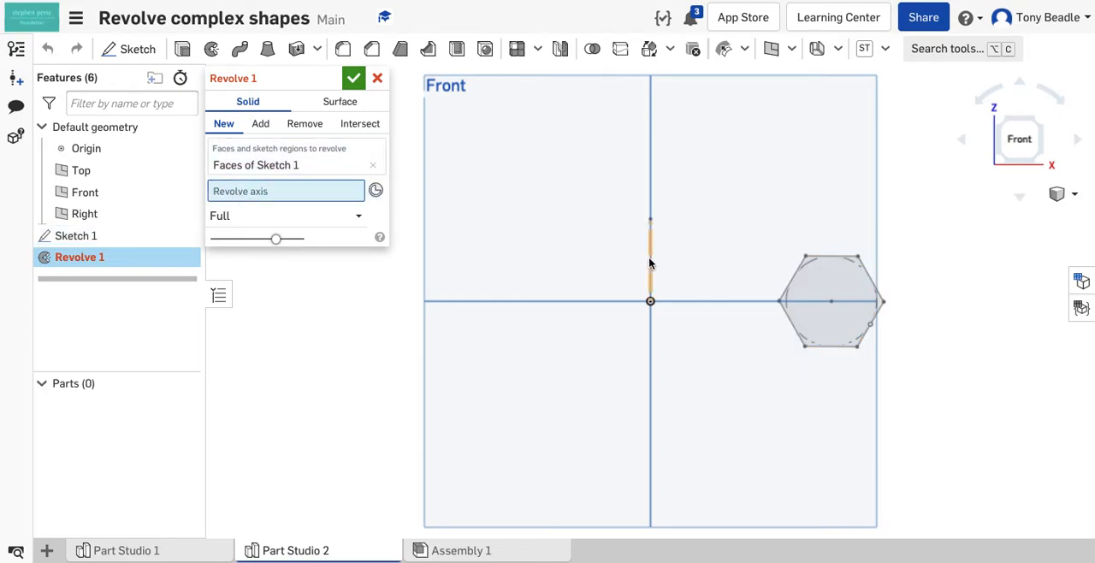
pyautogui.click(649, 265)
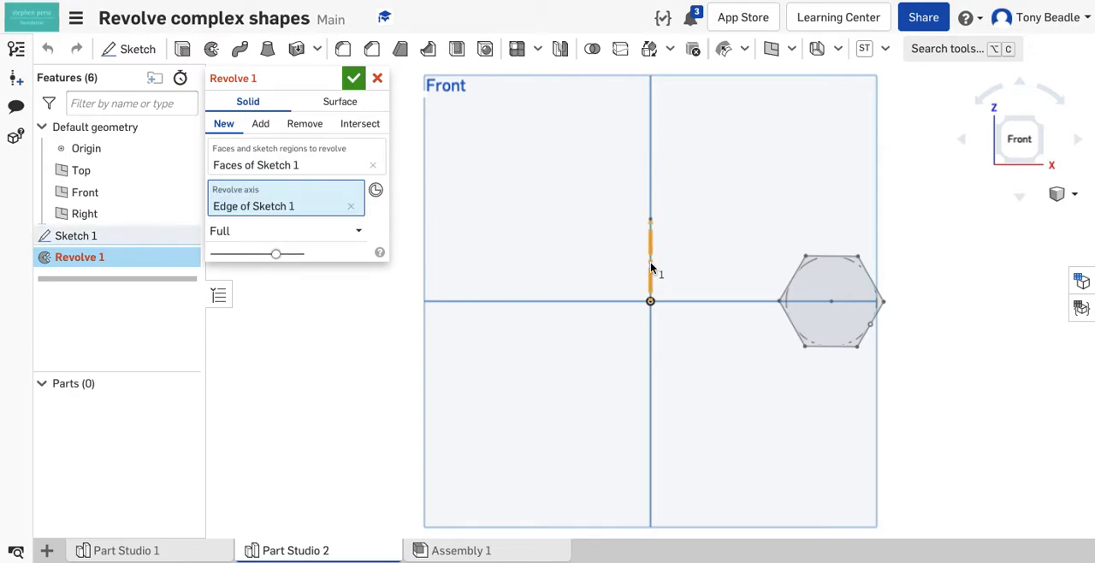
pyautogui.moveTo(516, 151); pyautogui.dragTo(513, 176, button='right')
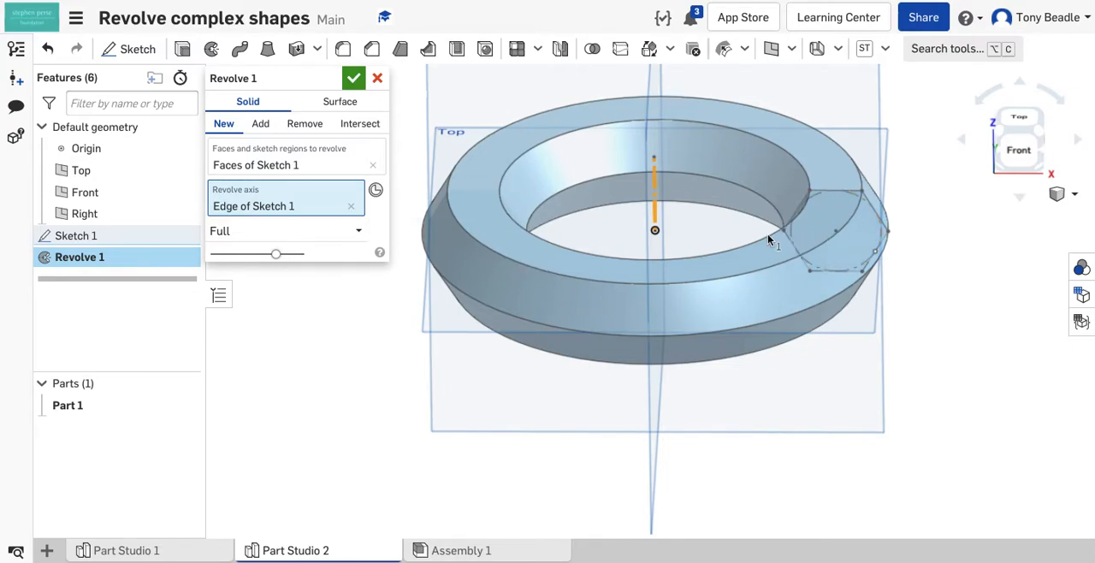
# Step: Limit the hexagon's revolve to one direction with a 90 degree angle and accept the feature
pyautogui.click(292, 236)
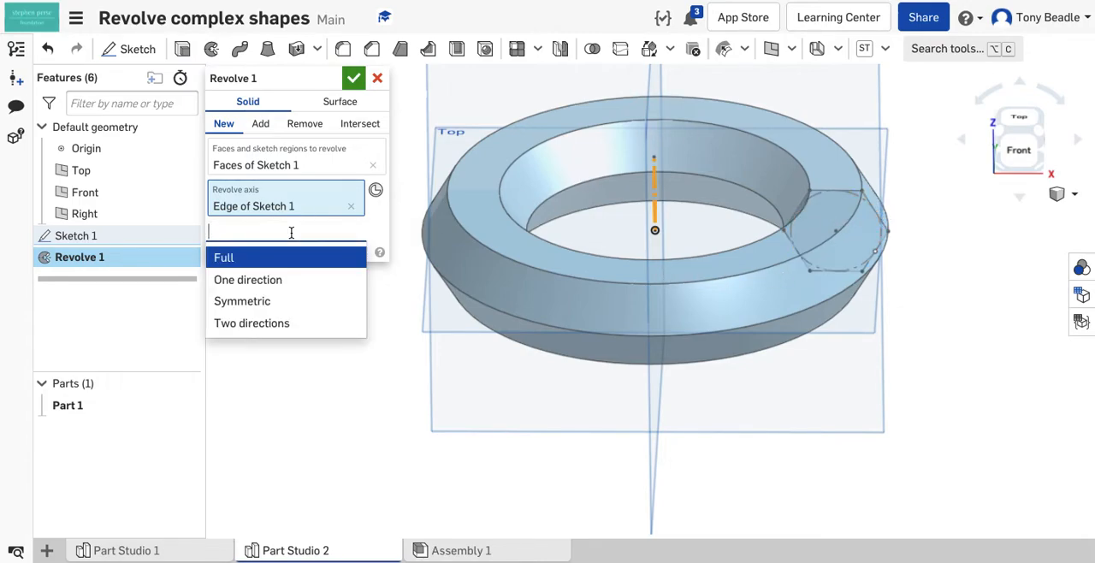
pyautogui.click(267, 280)
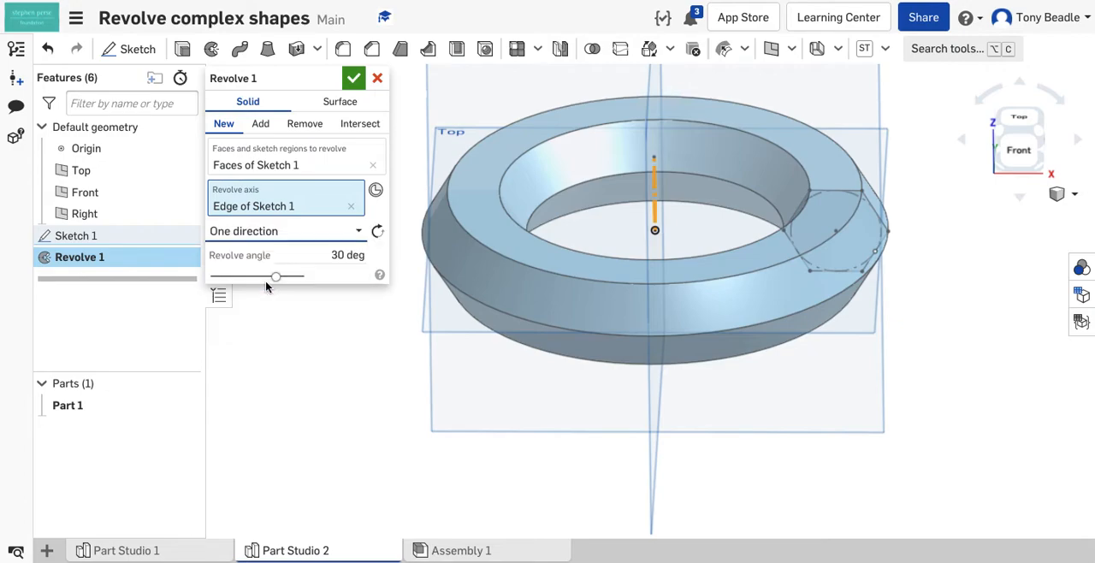
pyautogui.click(343, 255)
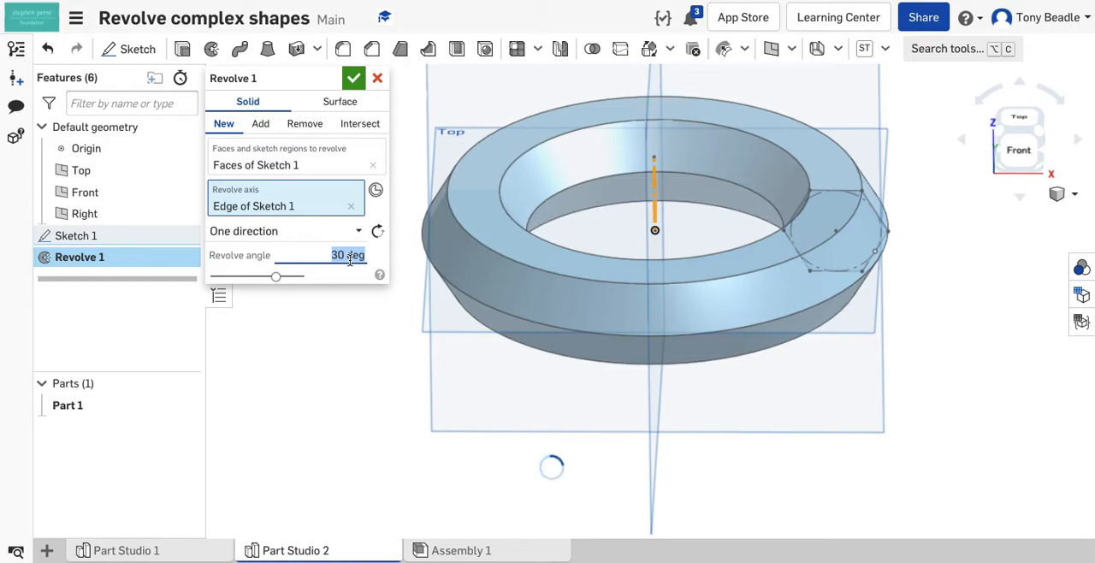
pyautogui.write('90')
pyautogui.press('Return')
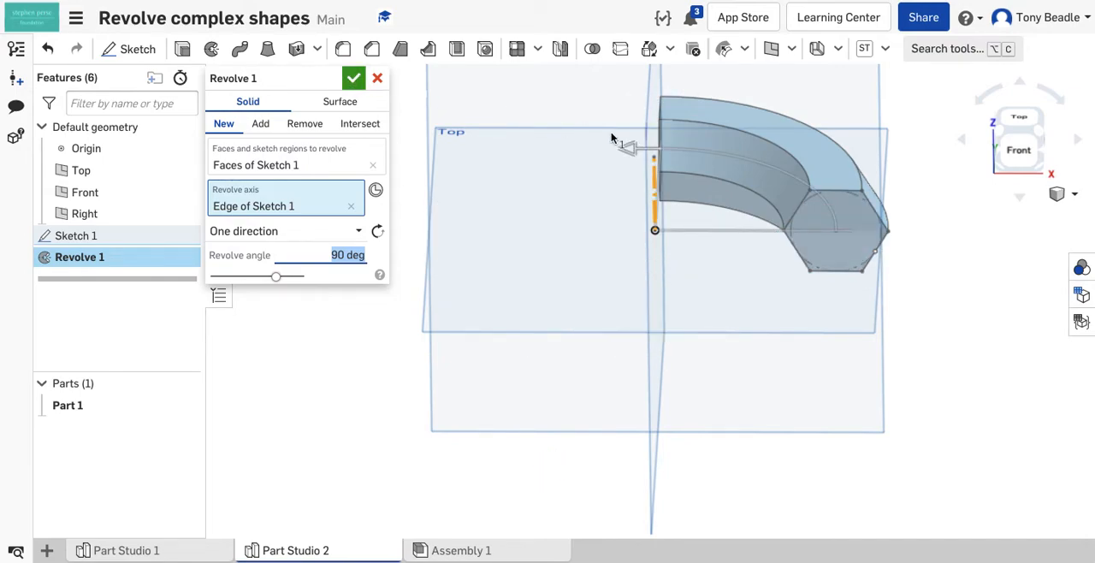
pyautogui.moveTo(630, 147)
pyautogui.mouseDown()
pyautogui.moveTo(560, 154)
pyautogui.moveTo(624, 144)
pyautogui.mouseUp()
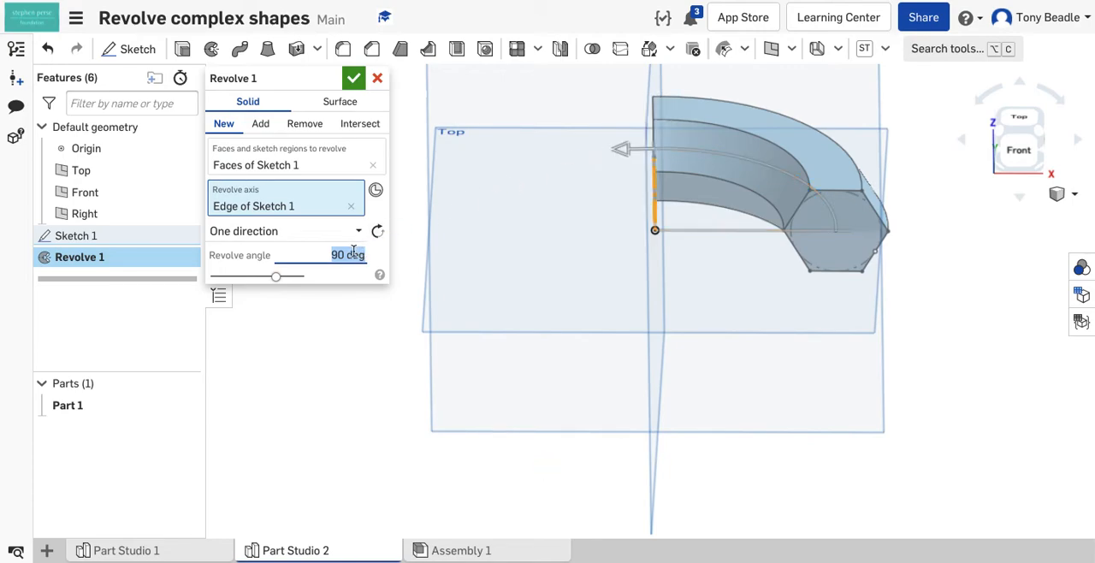
pyautogui.click(353, 81)
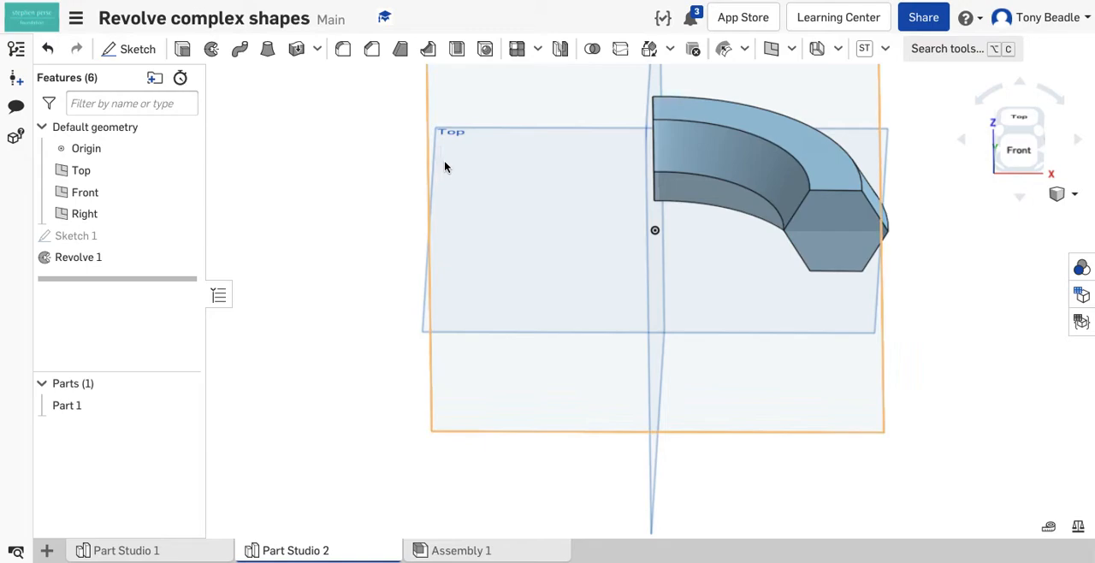
# Step: Start a sketch on the revolved section's far hexagonal end face and view it normal to the sketch plane
pyautogui.moveTo(483, 231); pyautogui.dragTo(491, 205, button='right')
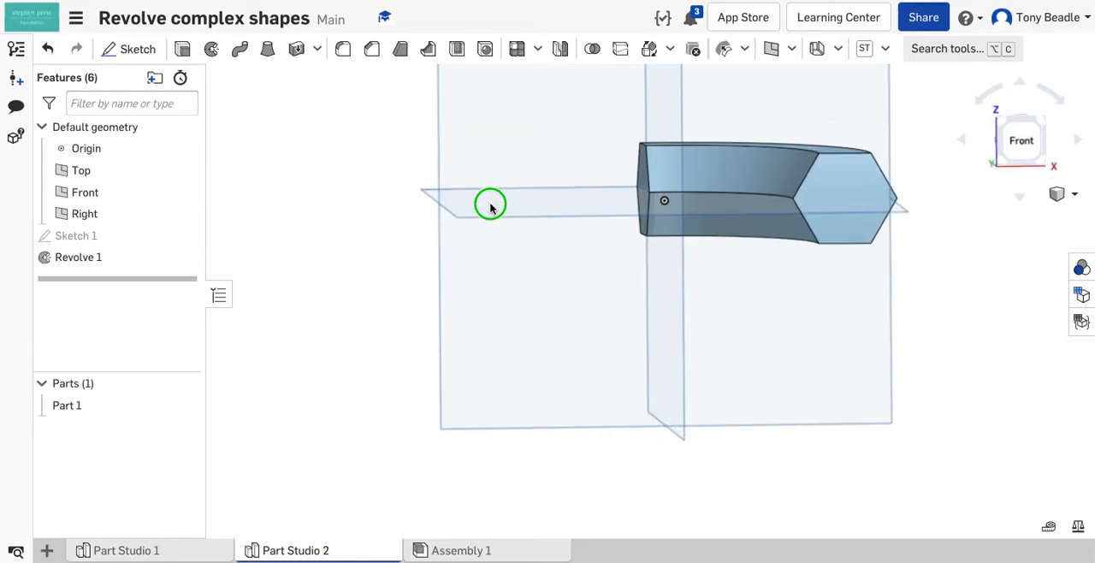
pyautogui.moveTo(715, 288); pyautogui.dragTo(851, 333, button='right')
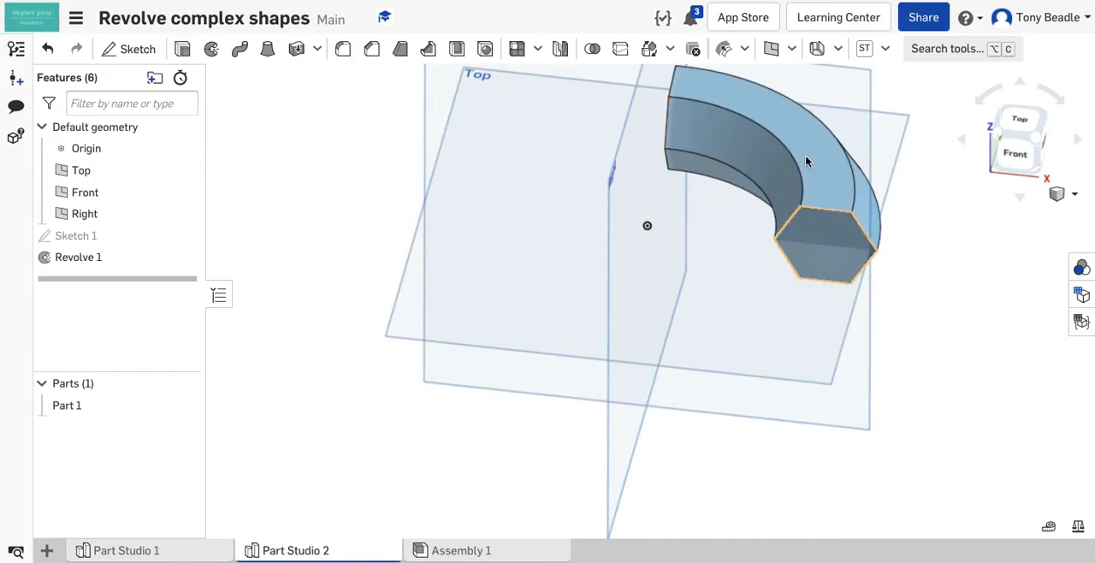
pyautogui.moveTo(777, 342); pyautogui.dragTo(784, 320, button='right')
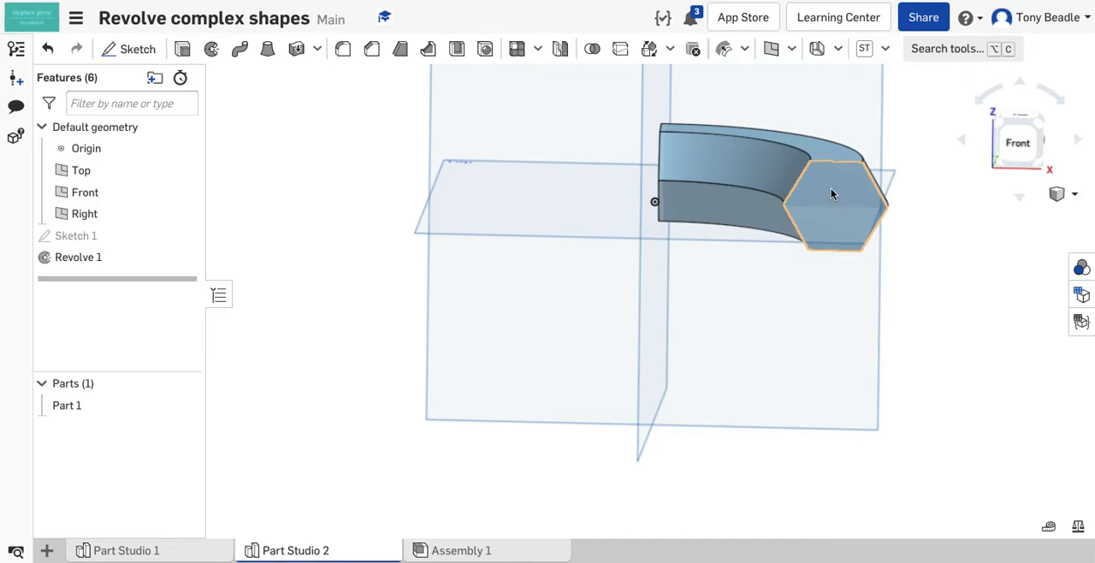
pyautogui.moveTo(526, 300); pyautogui.dragTo(596, 313, button='right')
pyautogui.click(667, 178)
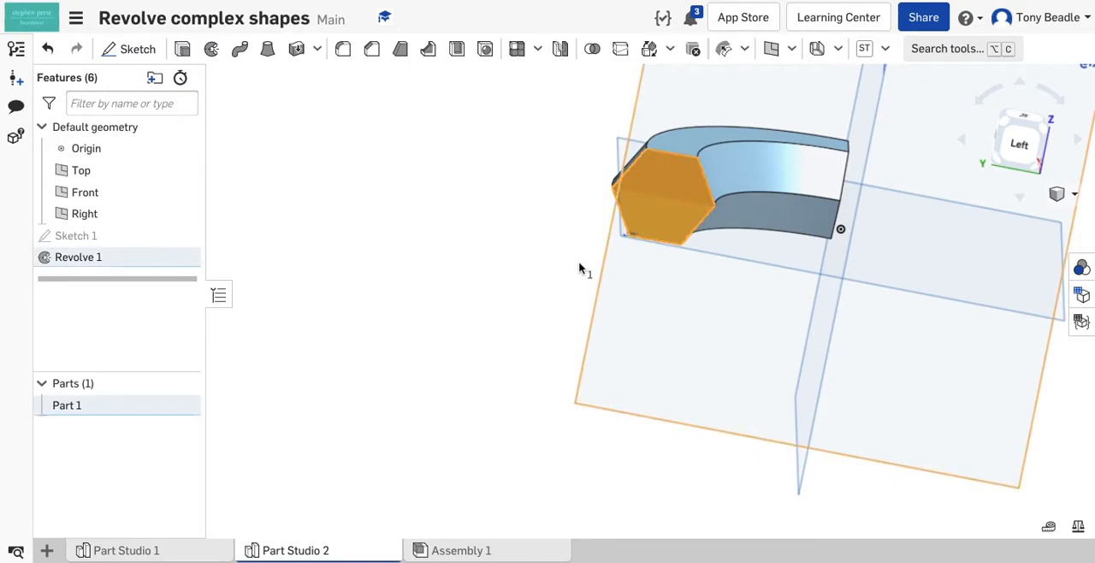
pyautogui.click(138, 51)
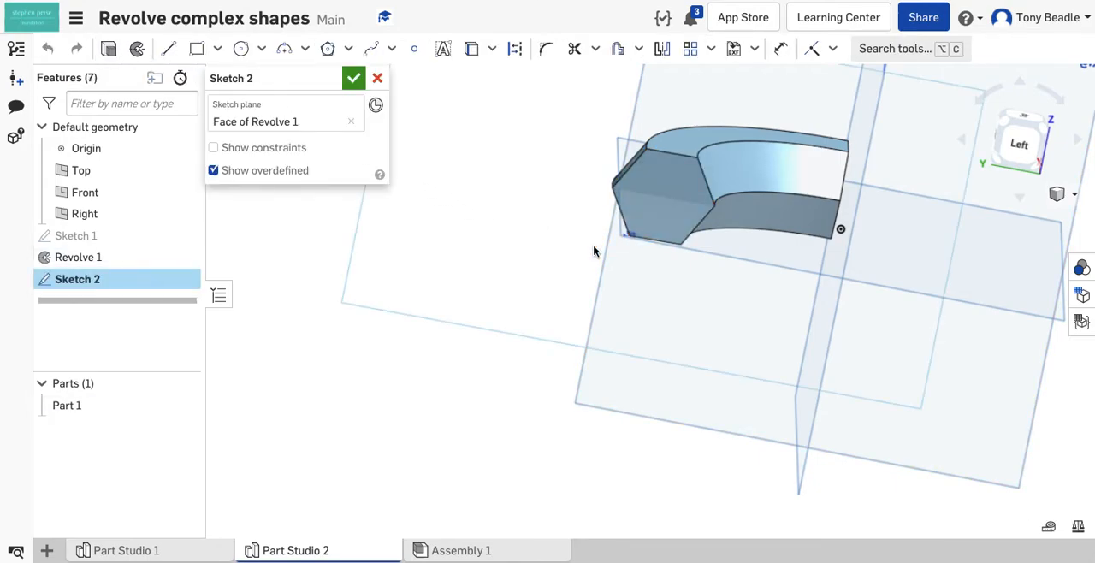
pyautogui.rightClick(393, 379)
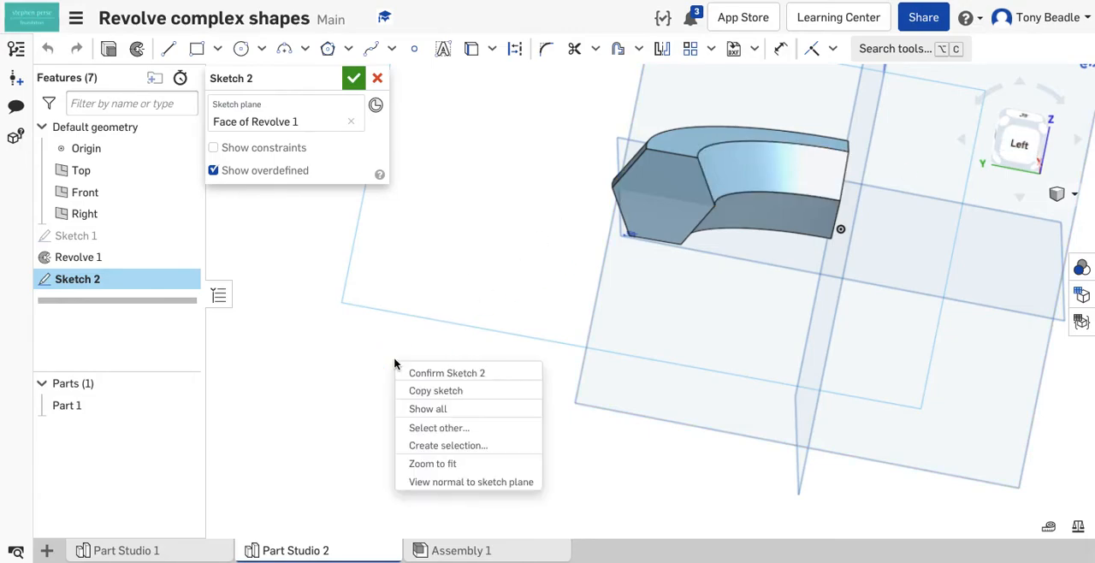
pyautogui.click(429, 484)
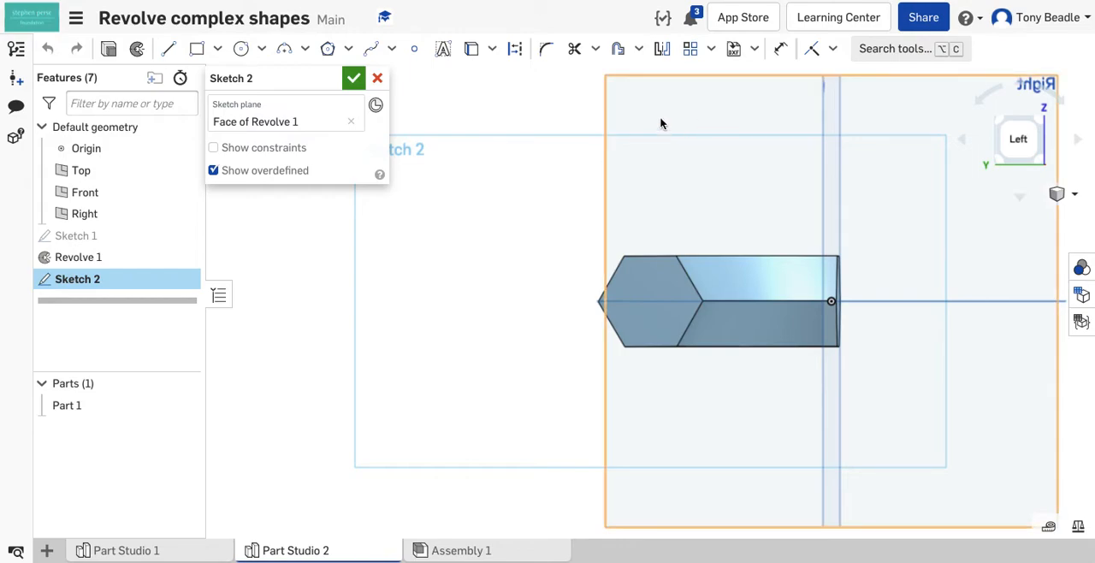
# Step: Offset the hexagonal end face's outline inward by 5 mm
pyautogui.click(619, 51)
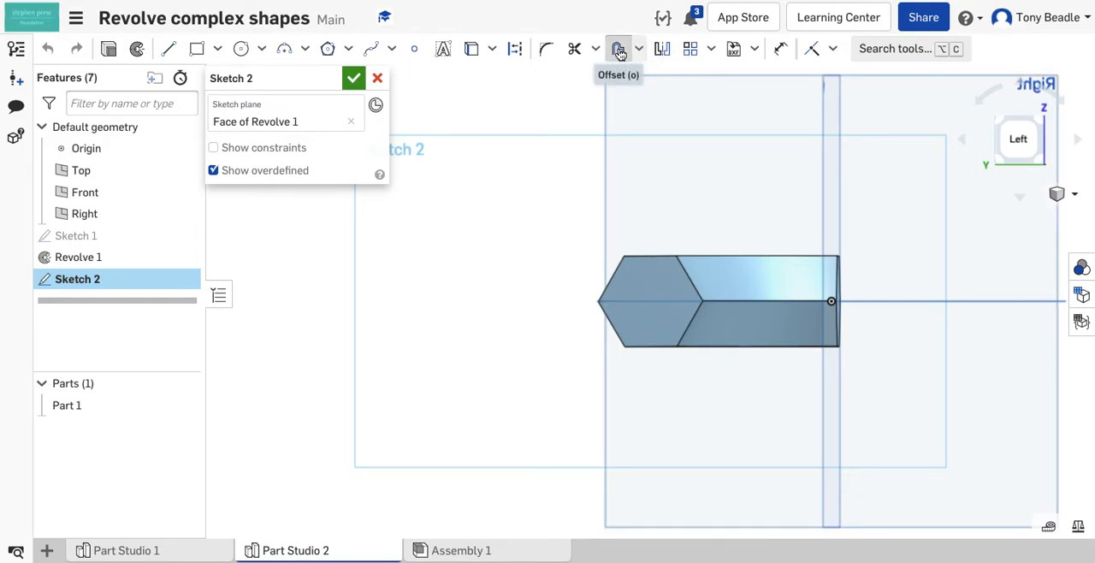
pyautogui.click(663, 268)
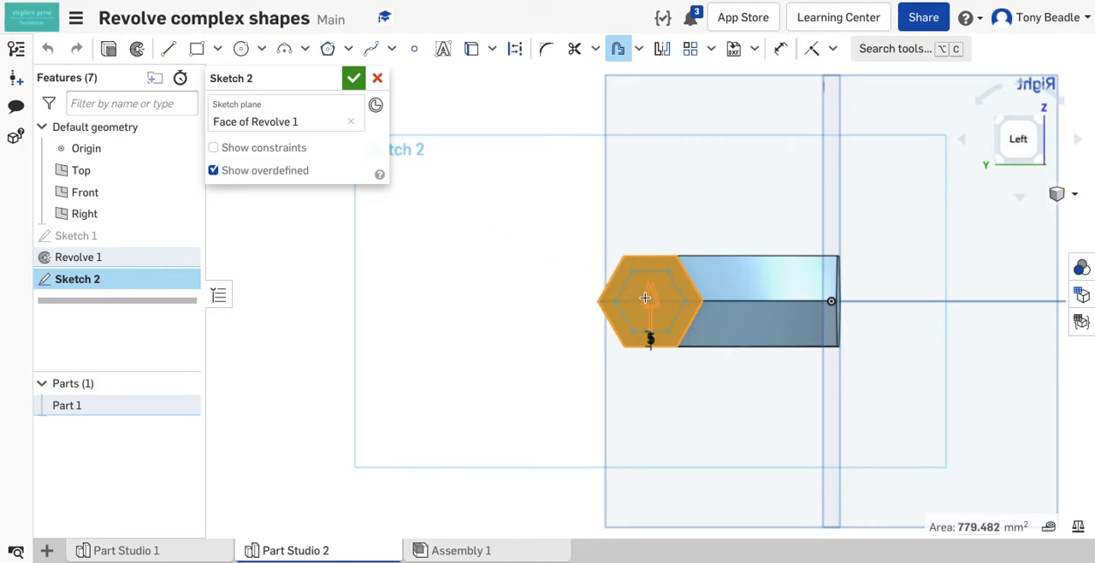
pyautogui.moveTo(649, 300); pyautogui.dragTo(647, 300)
pyautogui.moveTo(459, 219)
pyautogui.mouseDown(button='right')
pyautogui.moveTo(451, 230)
pyautogui.moveTo(462, 219)
pyautogui.mouseUp(button='right')
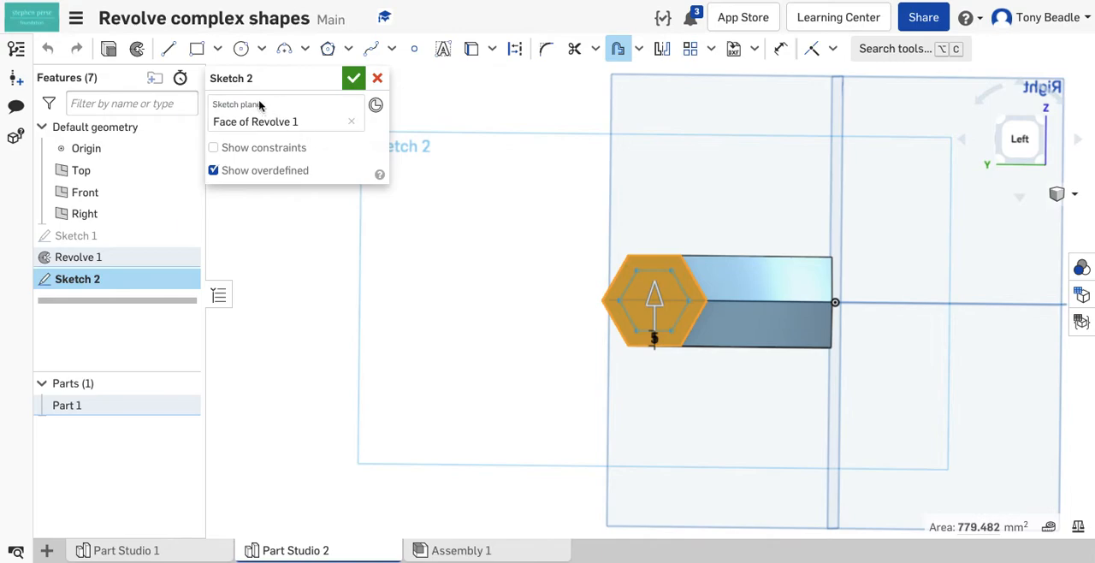
# Step: Draw a vertical construction line about 29 mm long upward from the origin
pyautogui.click(168, 49)
pyautogui.click(514, 48)
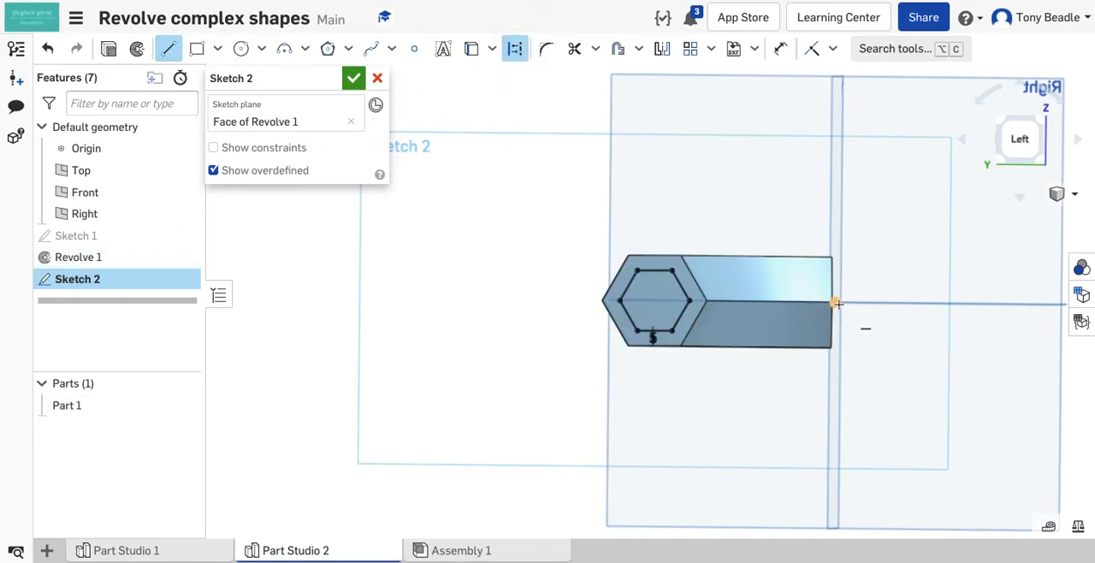
pyautogui.click(834, 303)
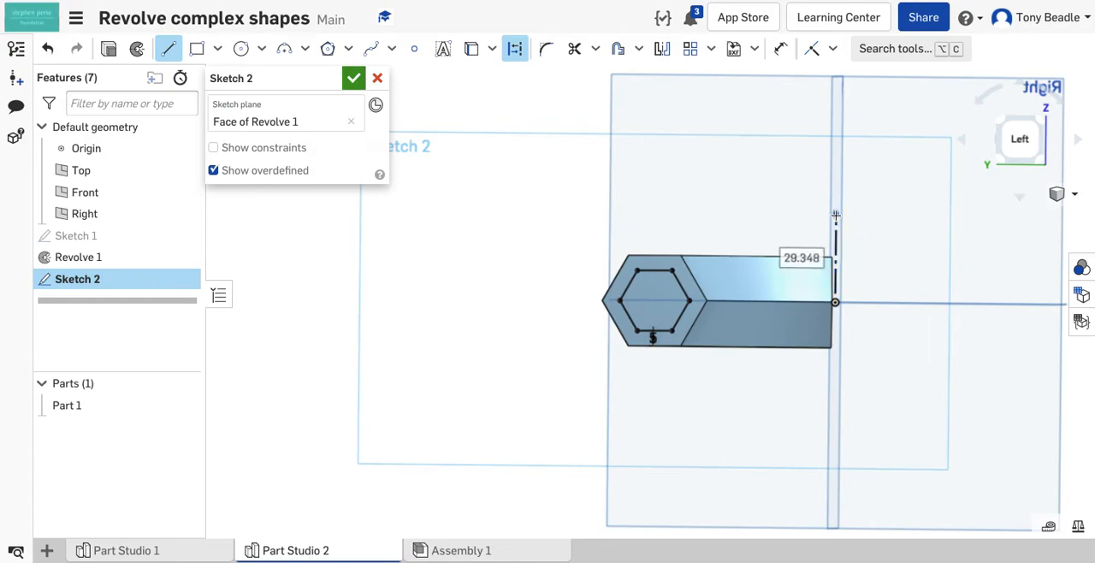
pyautogui.press('Escape')
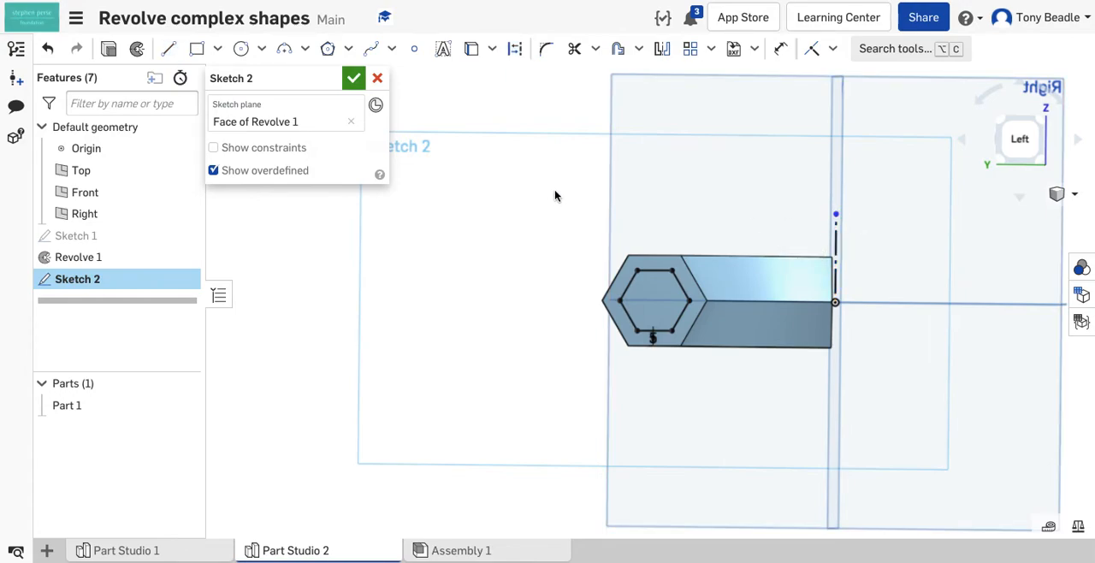
# Step: Revolve the offset hexagon around the vertical construction line, adding it to the existing part
pyautogui.click(141, 54)
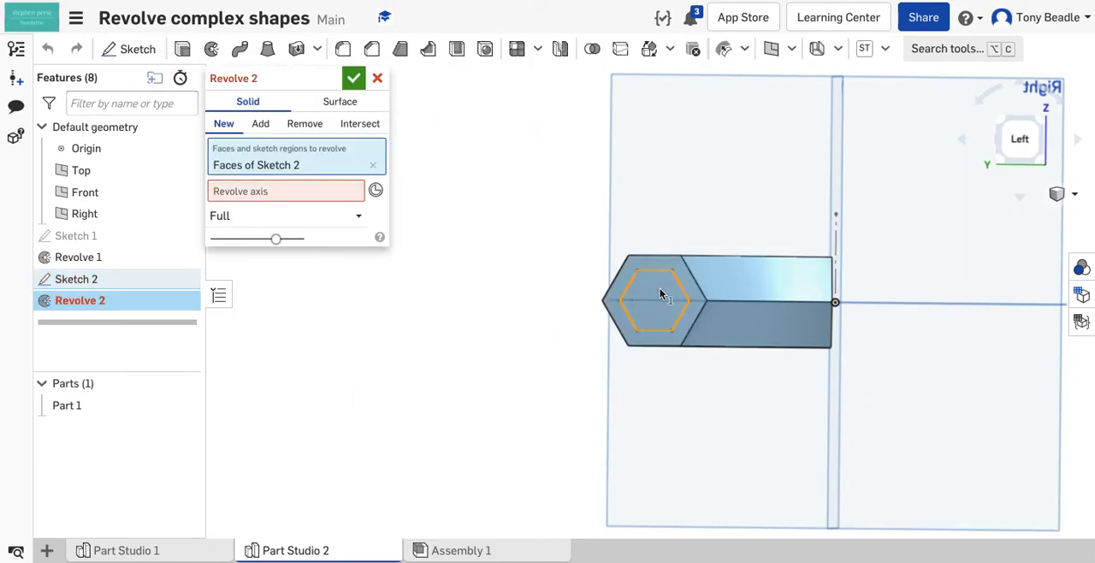
pyautogui.click(287, 193)
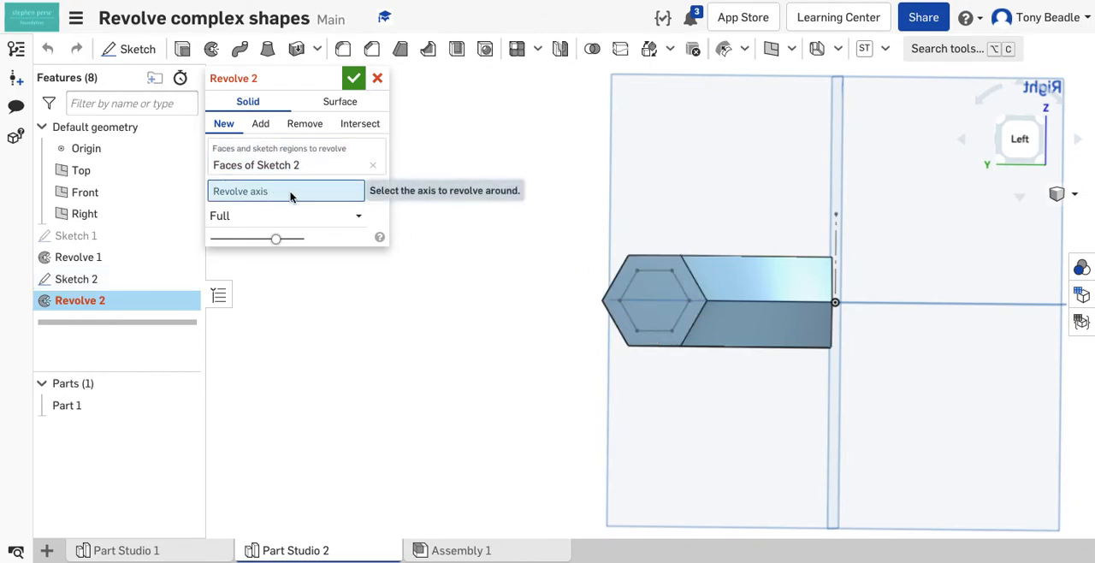
pyautogui.click(833, 241)
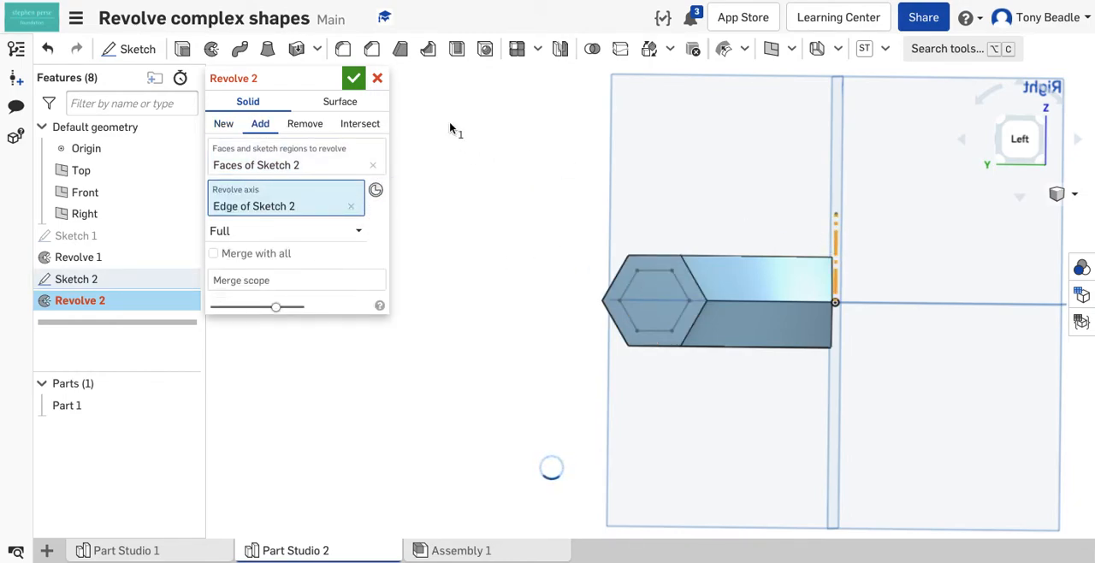
# Step: Limit the second revolve to one direction with a 90 degree angle and accept the feature
pyautogui.moveTo(473, 178); pyautogui.dragTo(468, 193, button='right')
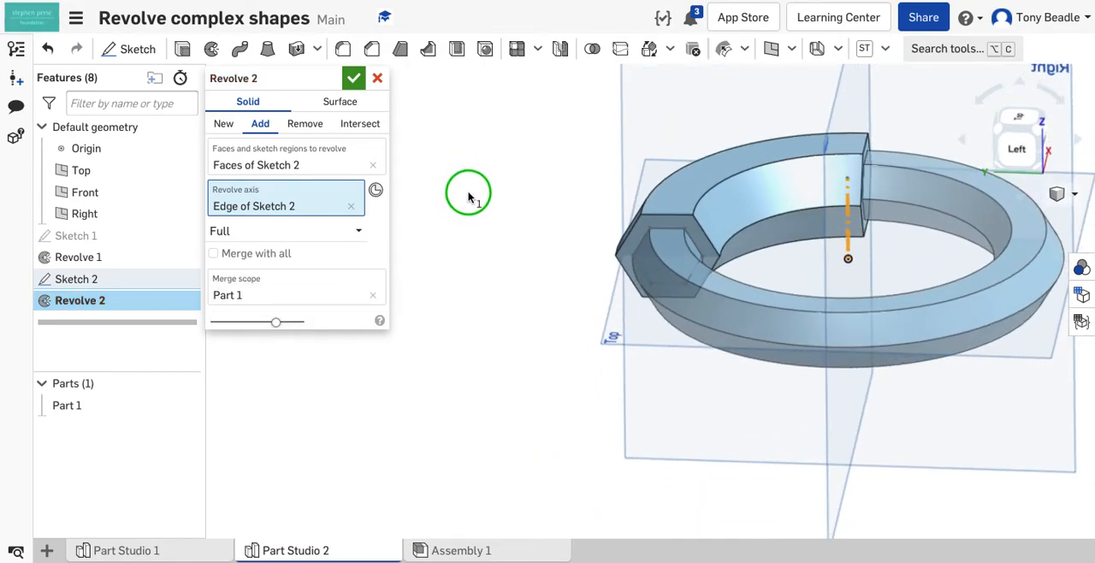
pyautogui.click(282, 231)
pyautogui.click(285, 279)
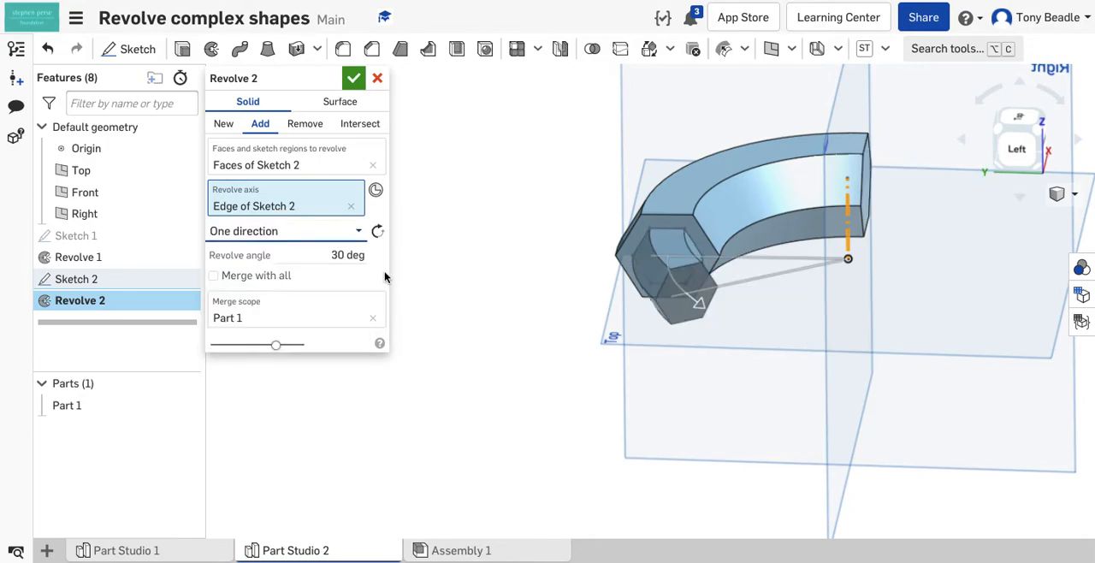
pyautogui.click(360, 261)
pyautogui.write('90')
pyautogui.press('Return')
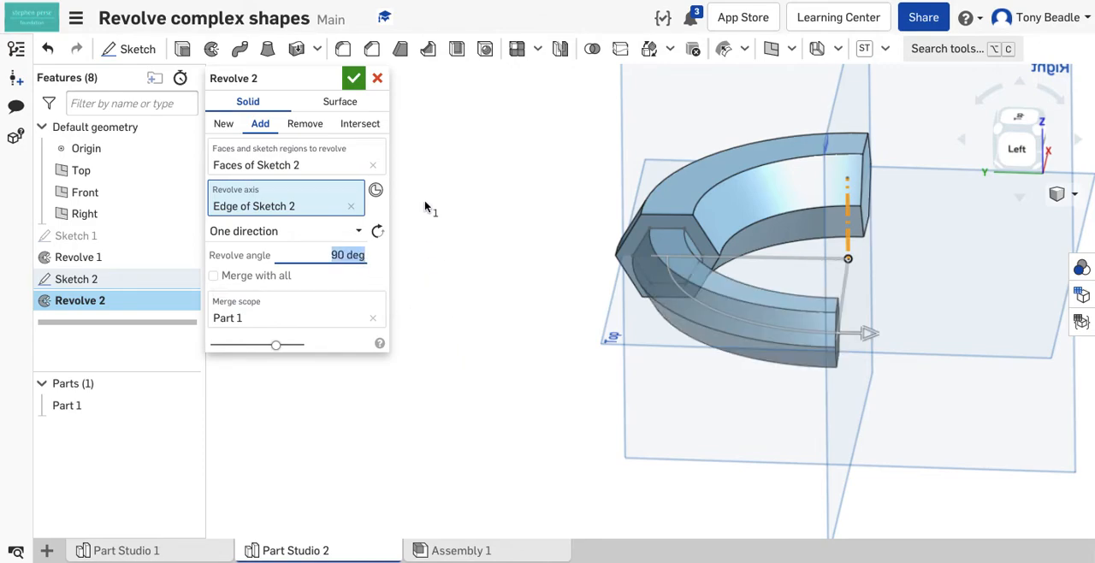
pyautogui.click(350, 77)
# Step: Start a sketch on the free end face of the smaller hexagonal section and view it normal to the sketch plane
pyautogui.moveTo(505, 354); pyautogui.dragTo(429, 354, button='right')
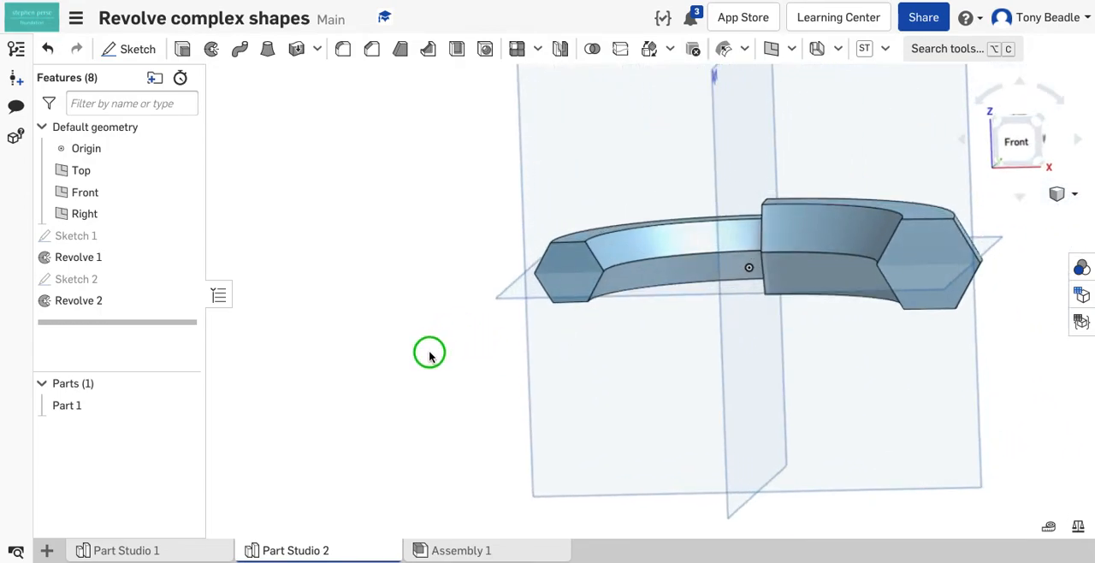
pyautogui.click(557, 259)
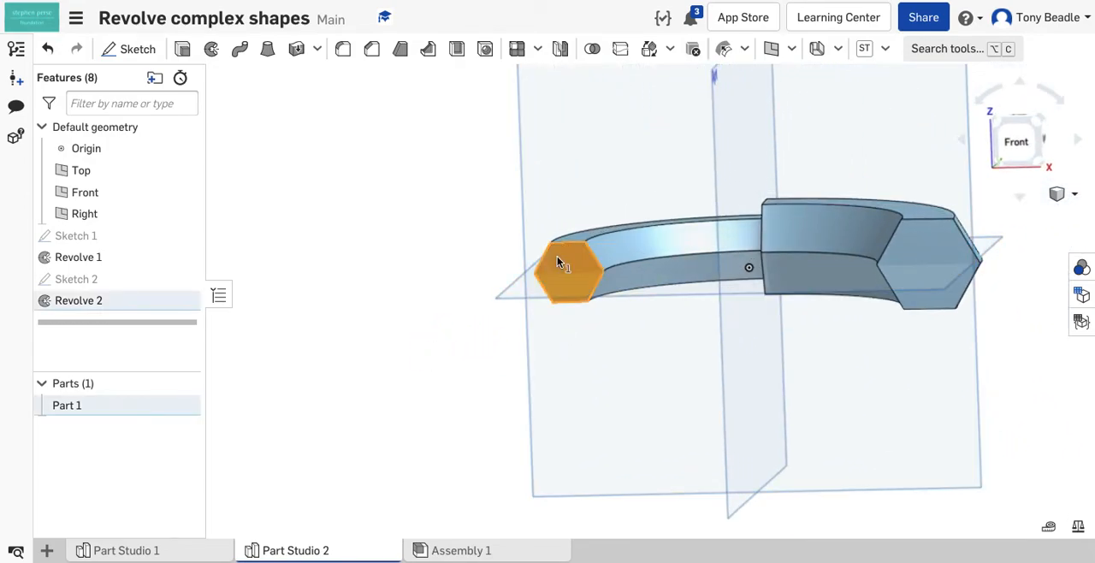
pyautogui.click(147, 52)
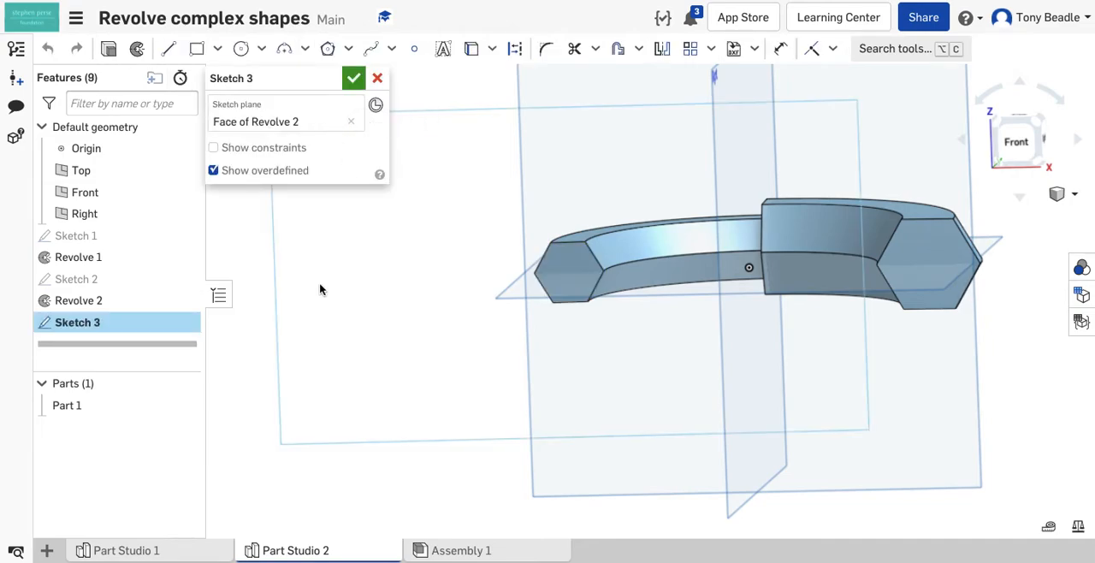
pyautogui.rightClick(248, 293)
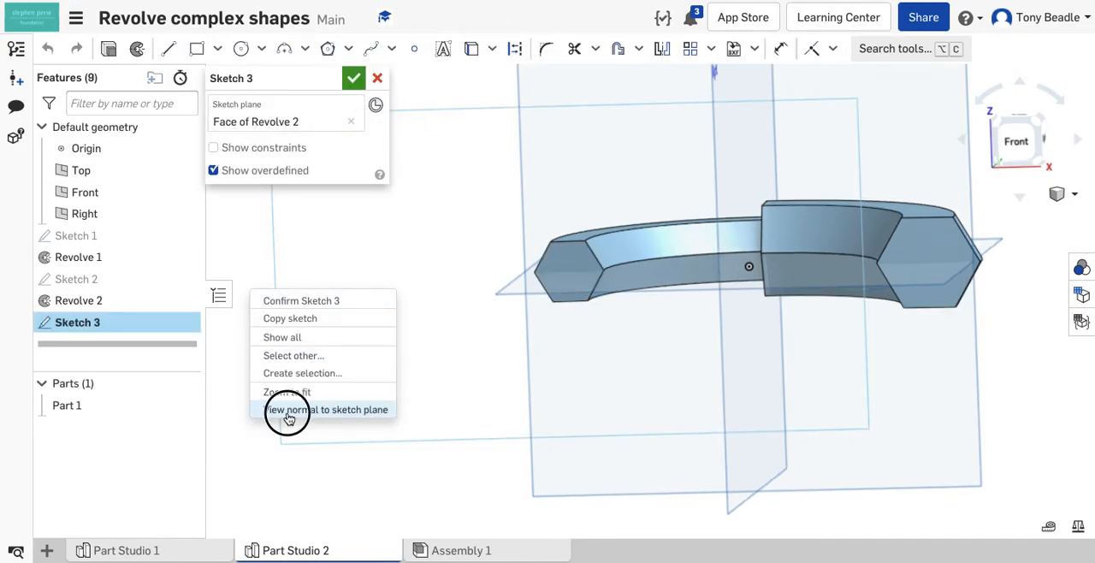
pyautogui.click(285, 410)
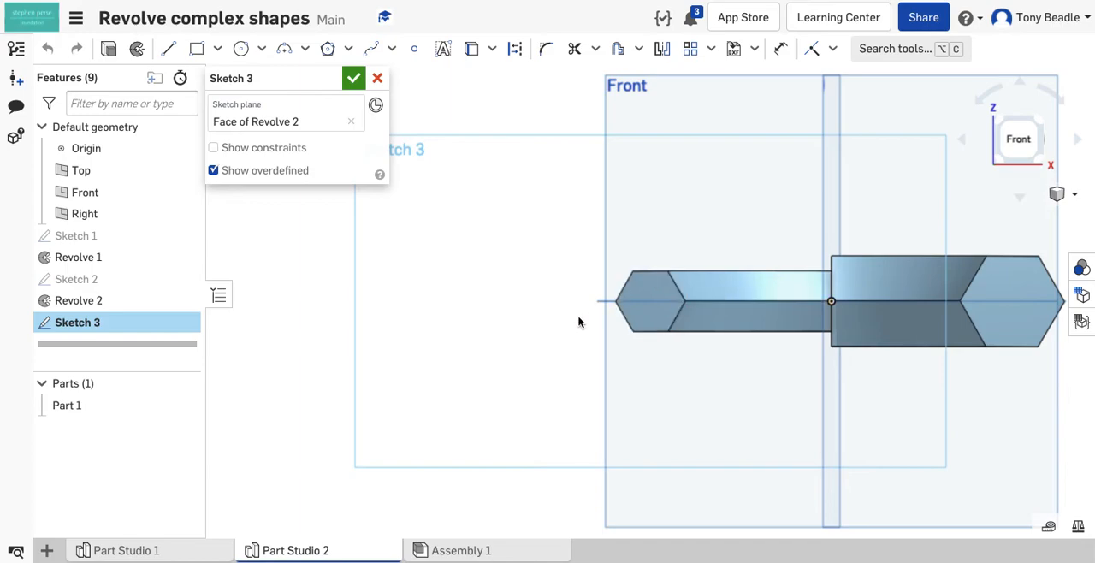
# Step: Offset the smaller hexagonal face's outline inward by about 4 mm
pyautogui.scroll(5, 568, 317)
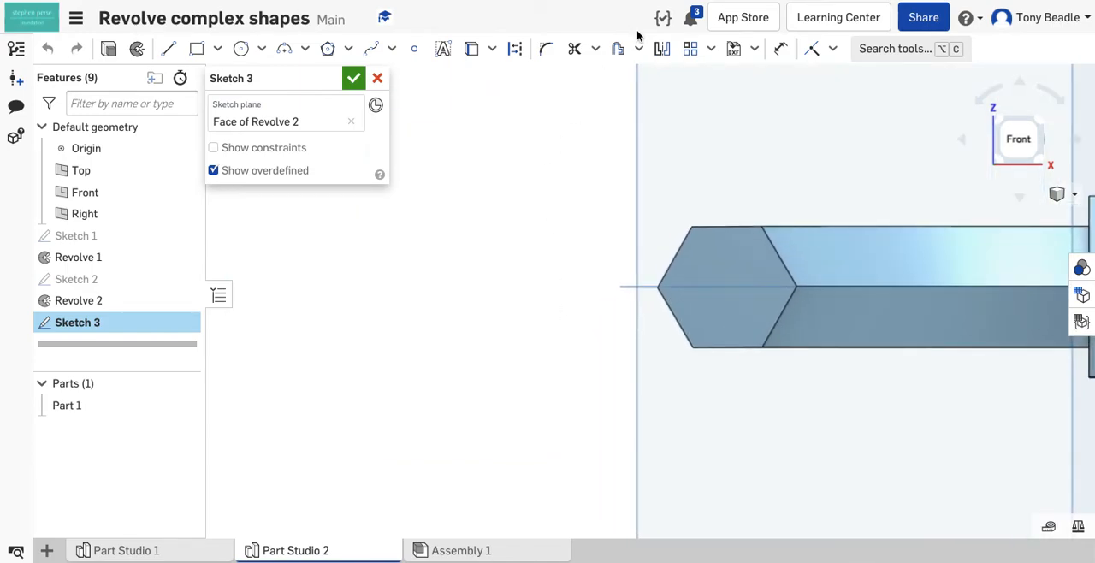
pyautogui.click(619, 50)
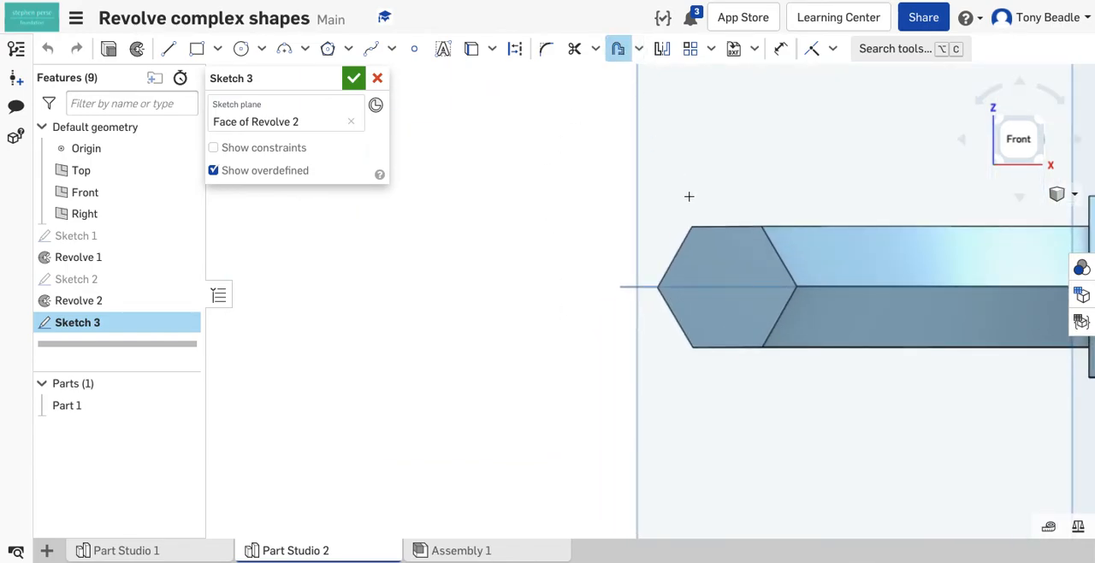
pyautogui.click(716, 244)
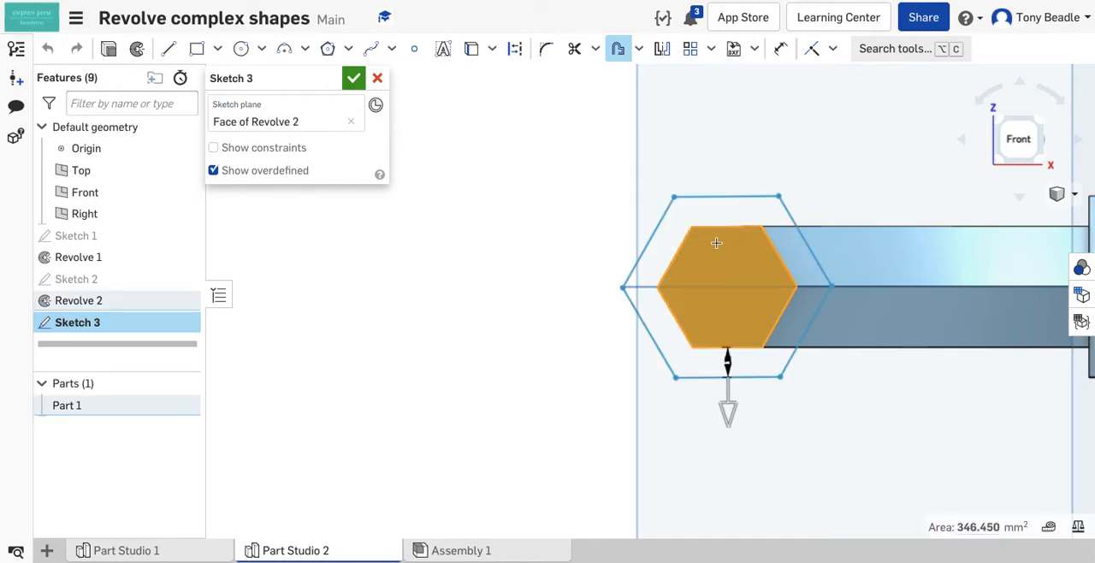
pyautogui.click(728, 414)
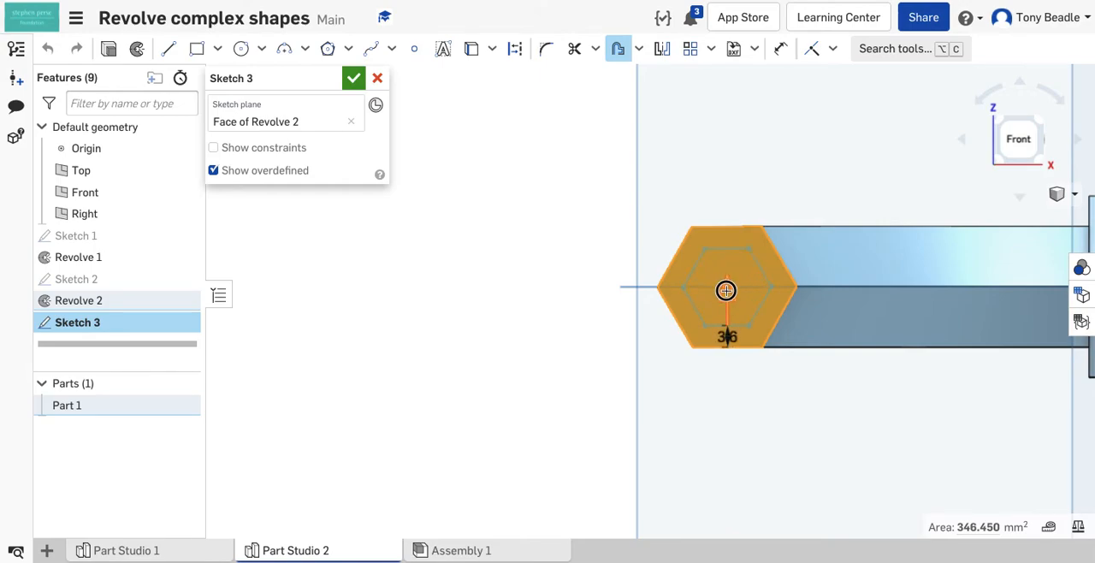
pyautogui.moveTo(725, 288); pyautogui.dragTo(727, 287)
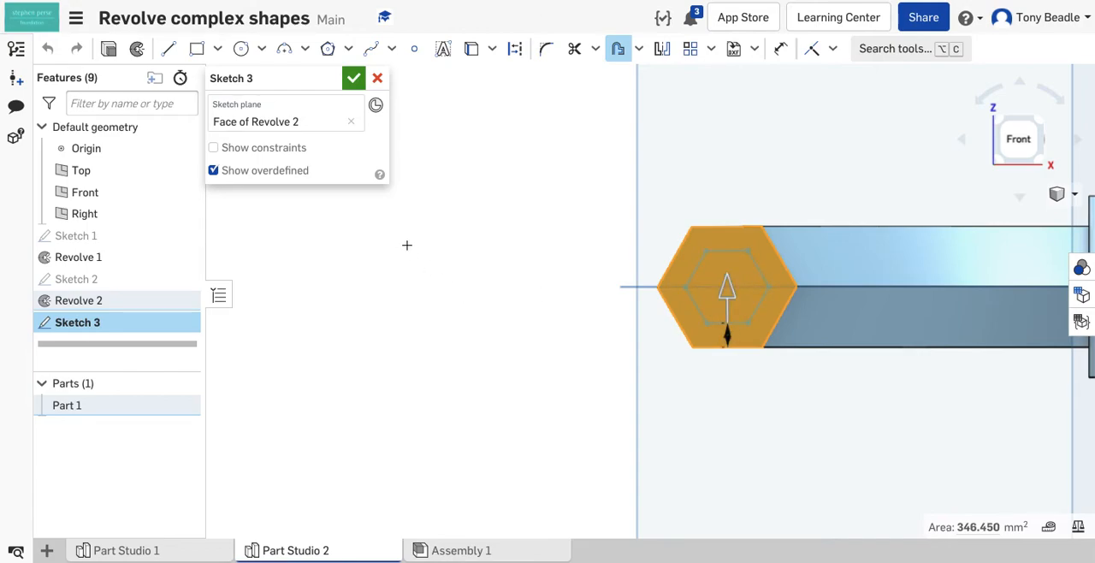
# Step: Draw a vertical construction line about 27 mm long upward from the origin in the third sketch
pyautogui.moveTo(526, 134); pyautogui.dragTo(318, 154, button='middle')
pyautogui.click(168, 49)
pyautogui.click(518, 49)
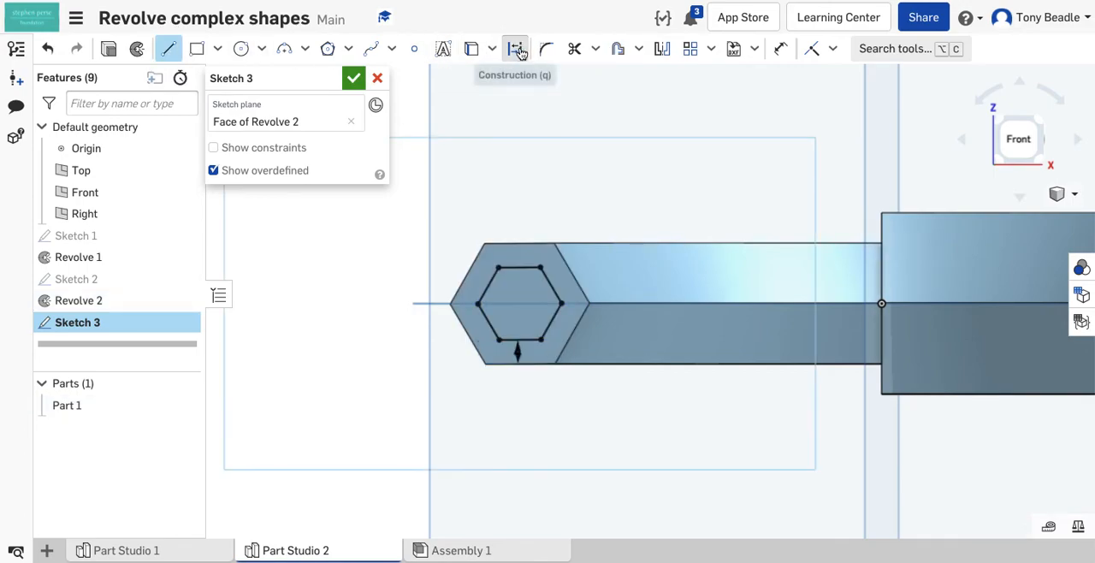
pyautogui.click(882, 304)
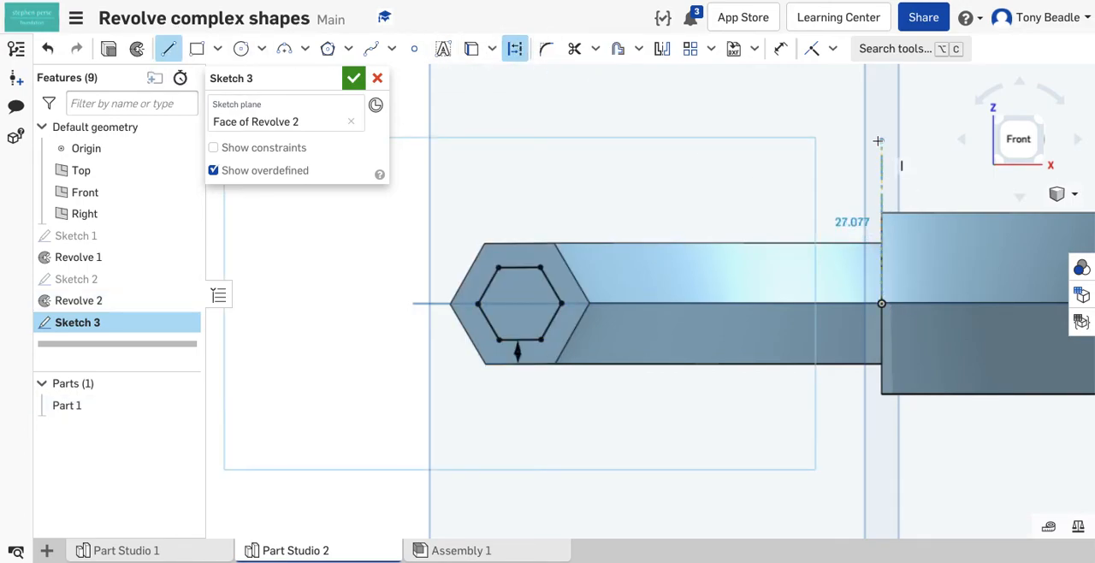
pyautogui.click(879, 140)
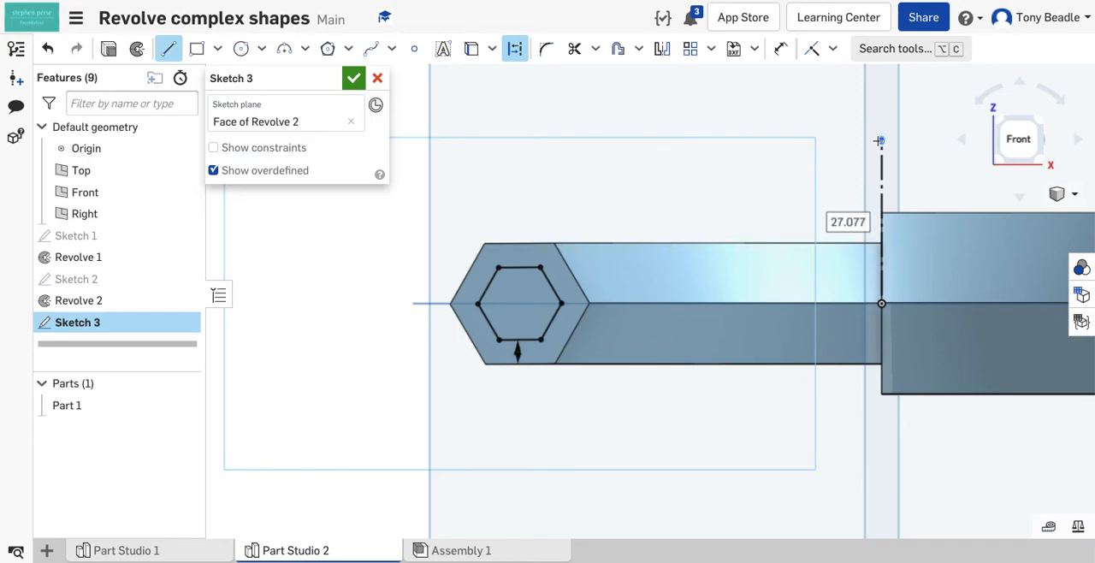
pyautogui.press('Escape')
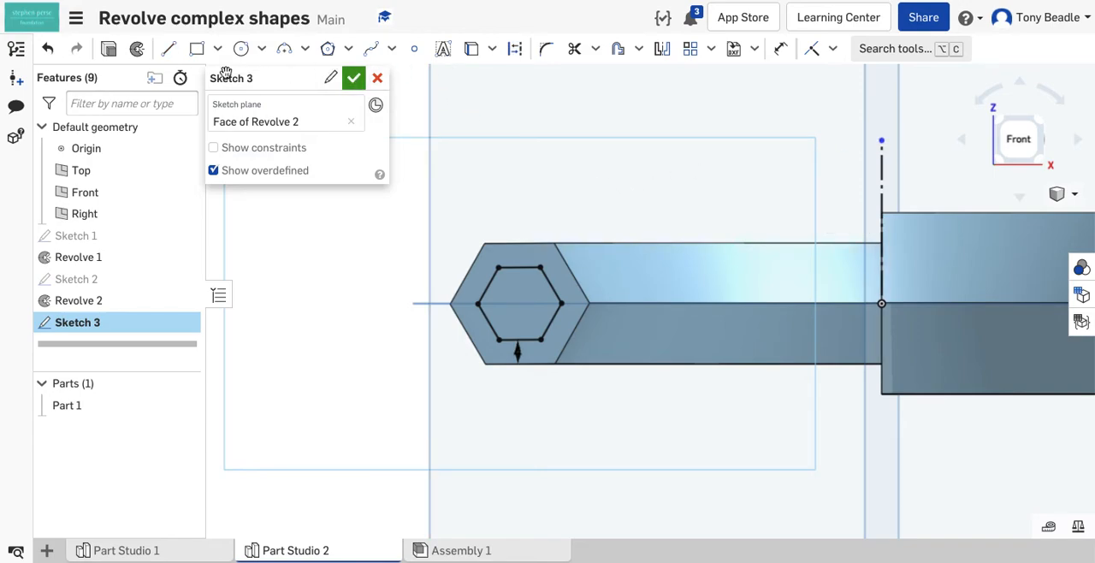
# Step: Revolve the smallest hexagon around the third sketch's construction line, adding it to the existing part
pyautogui.click(138, 51)
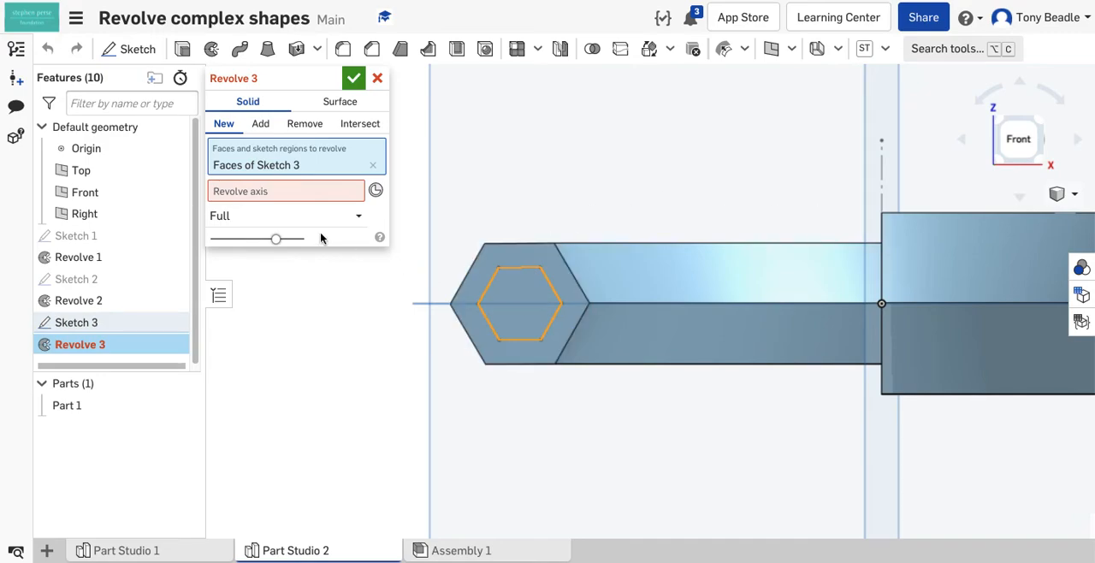
pyautogui.click(294, 191)
pyautogui.click(880, 181)
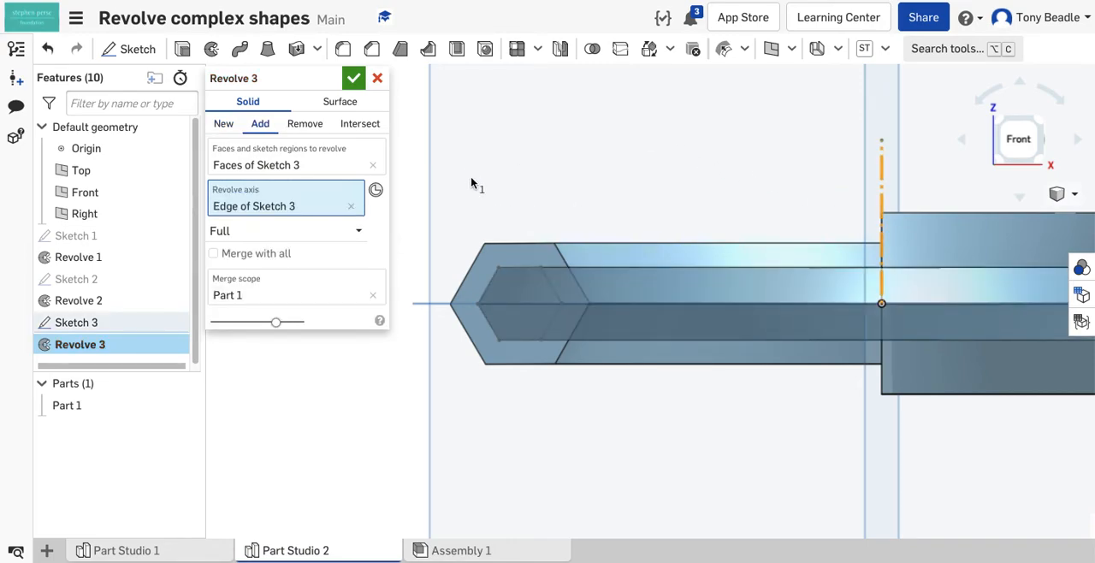
# Step: Limit the third revolve to 90 degrees in one direction and accept it
pyautogui.moveTo(538, 135); pyautogui.dragTo(538, 168, button='right')
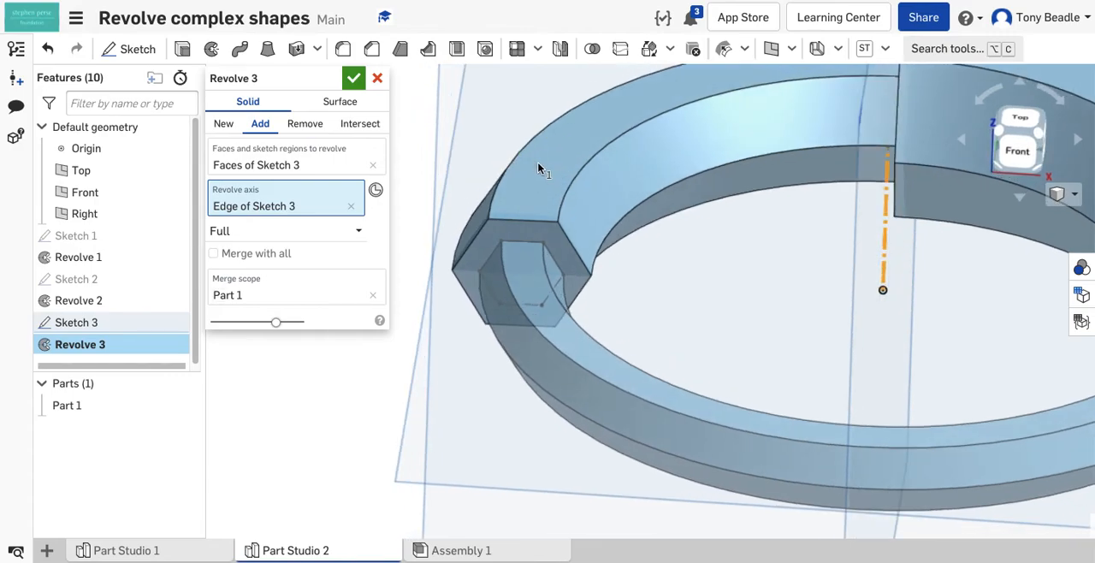
pyautogui.click(271, 233)
pyautogui.click(270, 284)
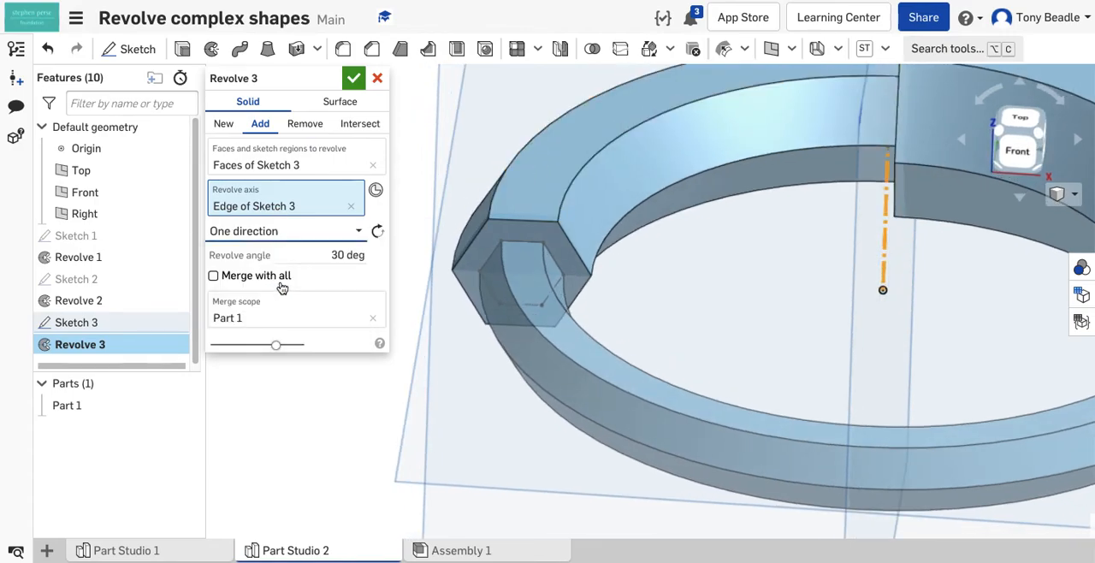
pyautogui.click(344, 255)
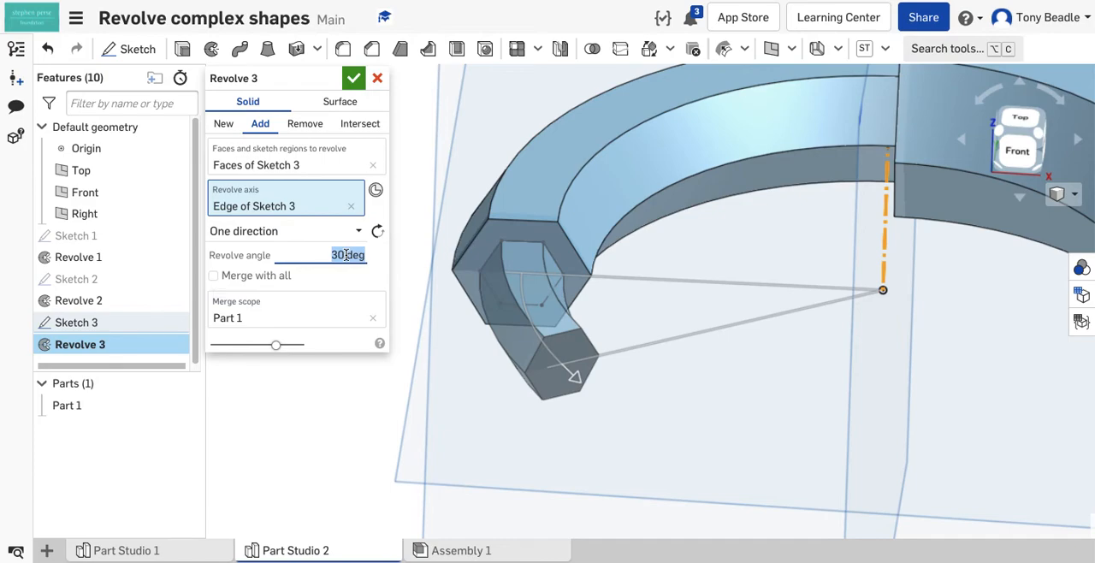
pyautogui.write('90')
pyautogui.press('Return')
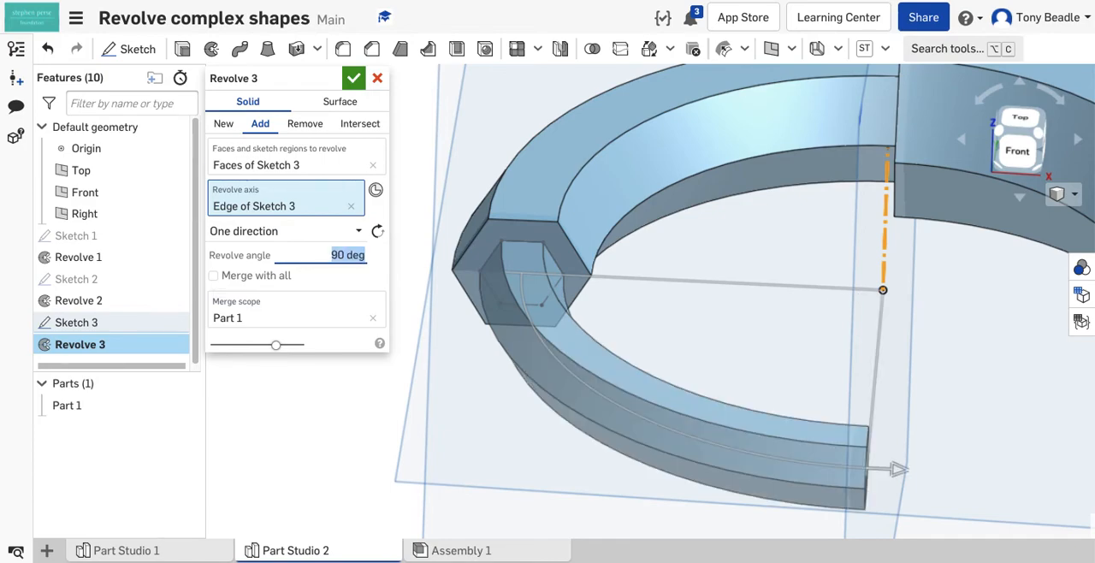
pyautogui.click(354, 78)
# Step: Start a sketch on the free end face of the third hexagonal section and view it normal to the sketch plane
pyautogui.moveTo(489, 402); pyautogui.dragTo(384, 347, button='right')
pyautogui.click(378, 308)
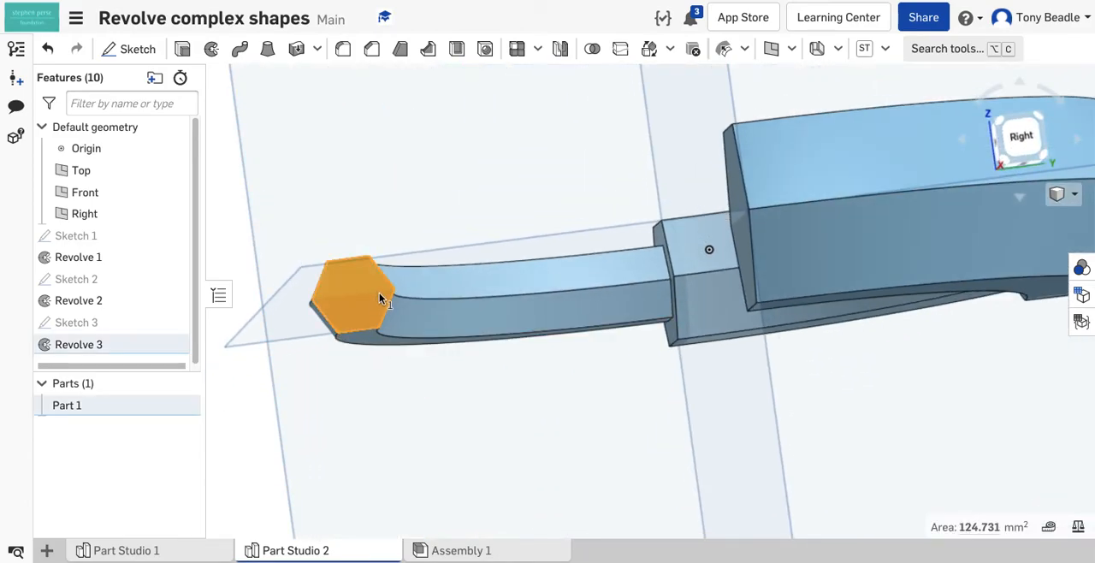
pyautogui.hotkey('shift', 's')
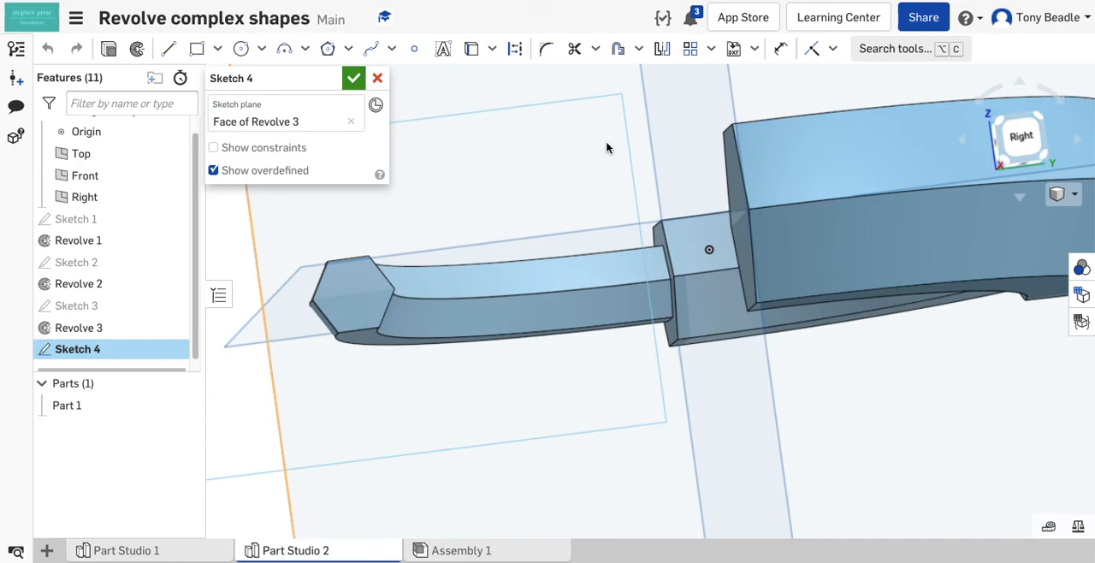
pyautogui.rightClick(256, 409)
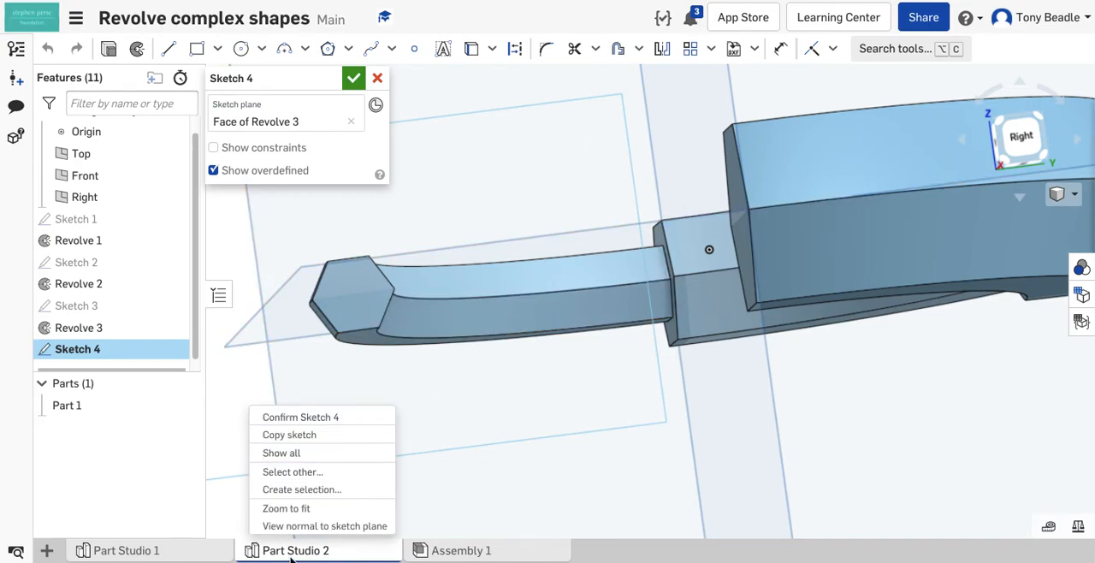
pyautogui.click(295, 525)
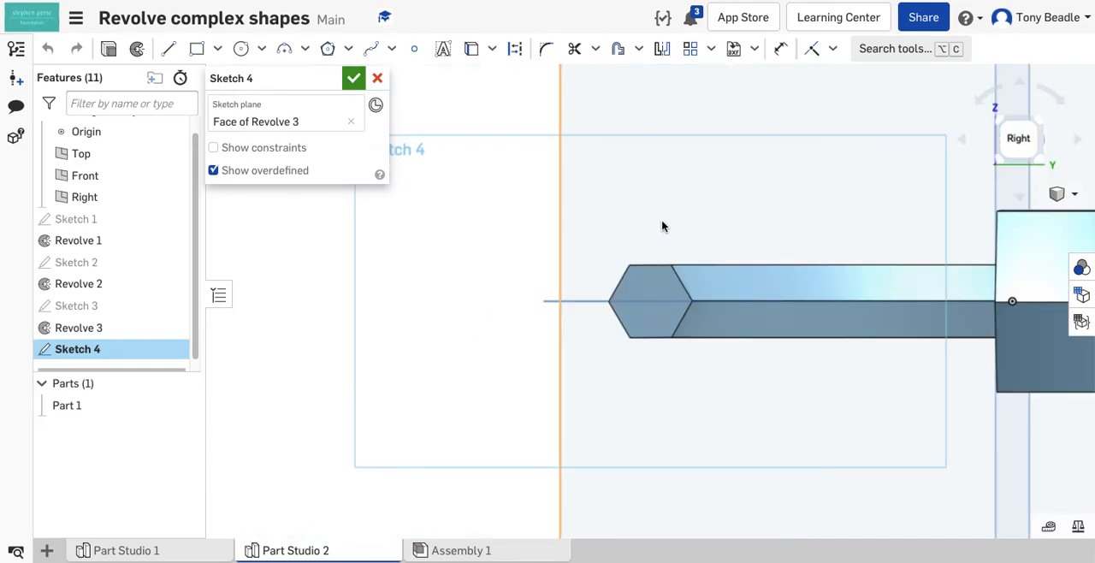
# Step: Offset the third section's hexagonal end face outline inward by about 4 mm
pyautogui.scroll(5, 662, 220)
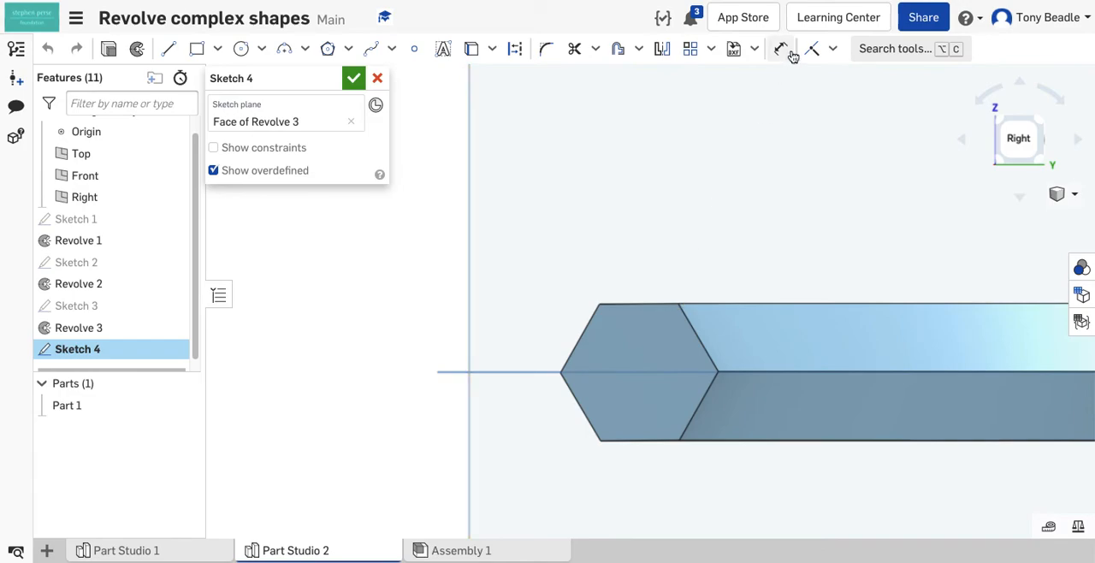
pyautogui.click(619, 49)
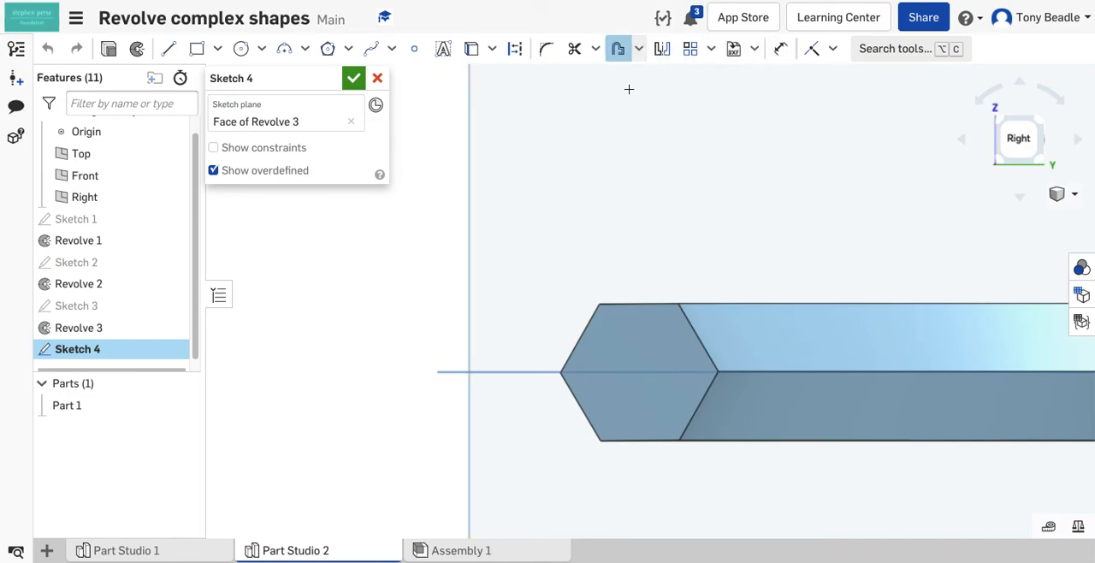
pyautogui.click(641, 330)
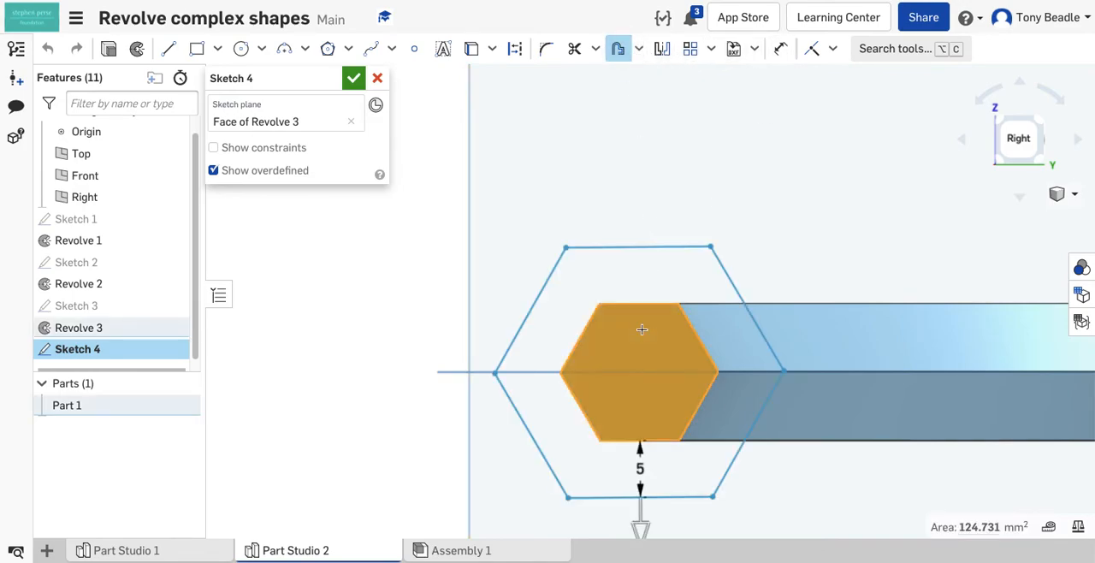
pyautogui.click(640, 527)
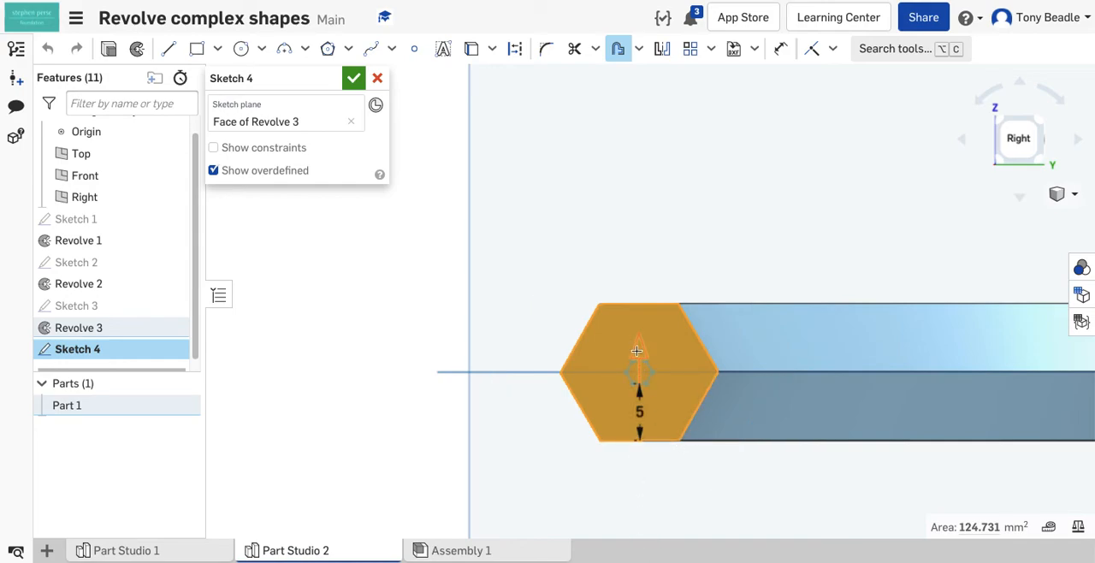
pyautogui.moveTo(639, 349); pyautogui.dragTo(638, 360)
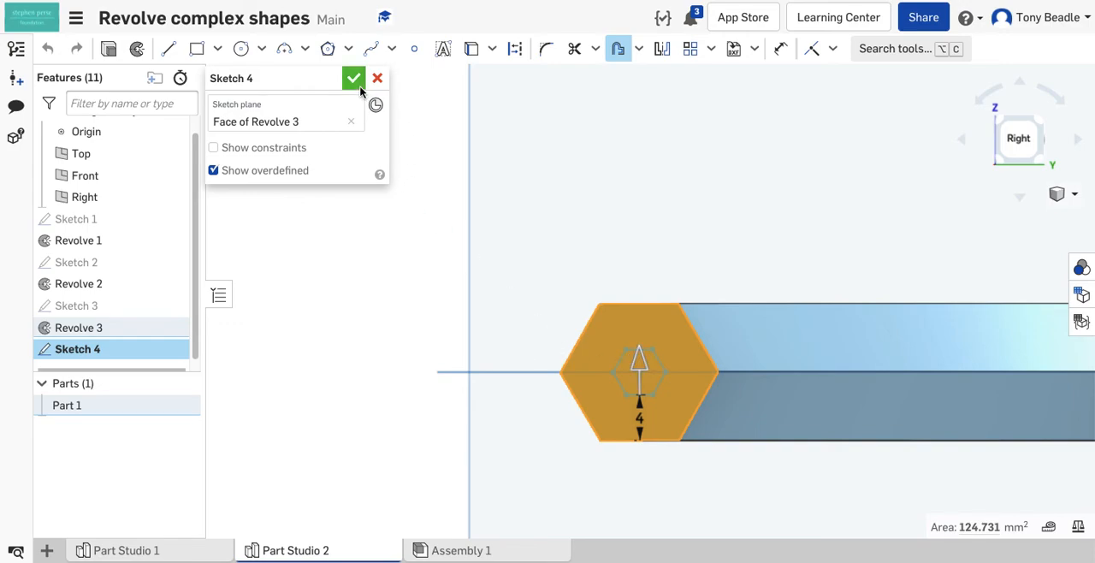
# Step: Draw a vertical construction line about 22 mm long upward from the origin in the fourth sketch
pyautogui.scroll(3, 559, 129)
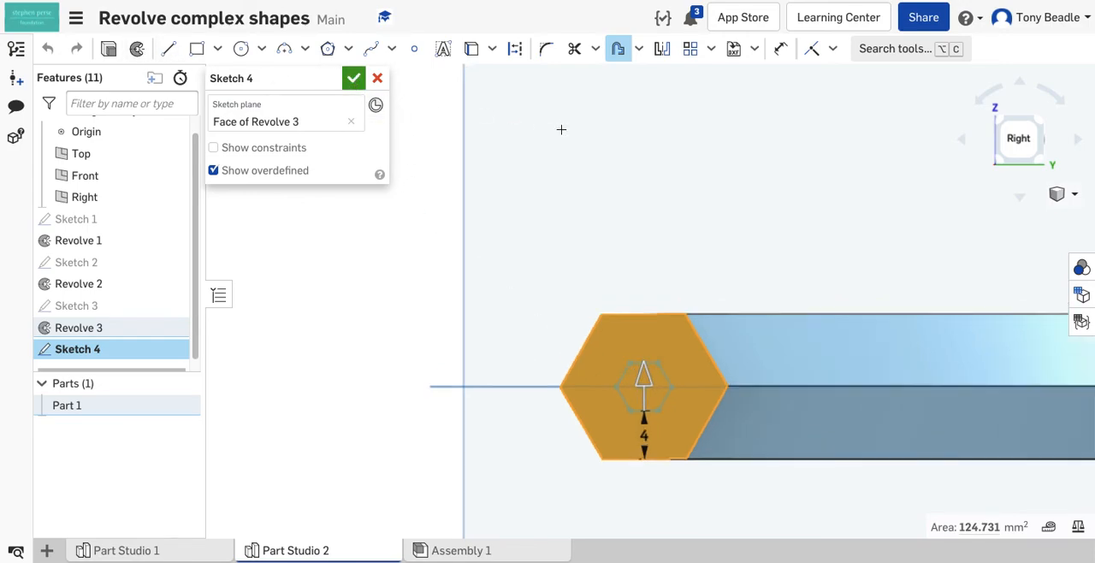
pyautogui.scroll(-1, 718, 189)
pyautogui.moveTo(718, 189); pyautogui.dragTo(521, 138, button='middle')
pyautogui.scroll(-2, 520, 136)
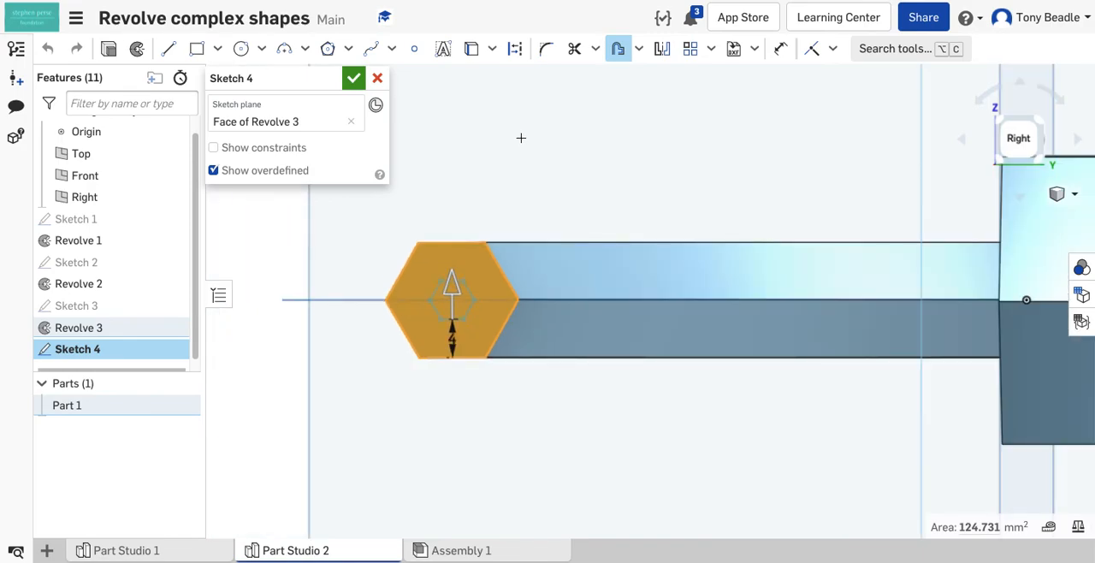
pyautogui.click(167, 48)
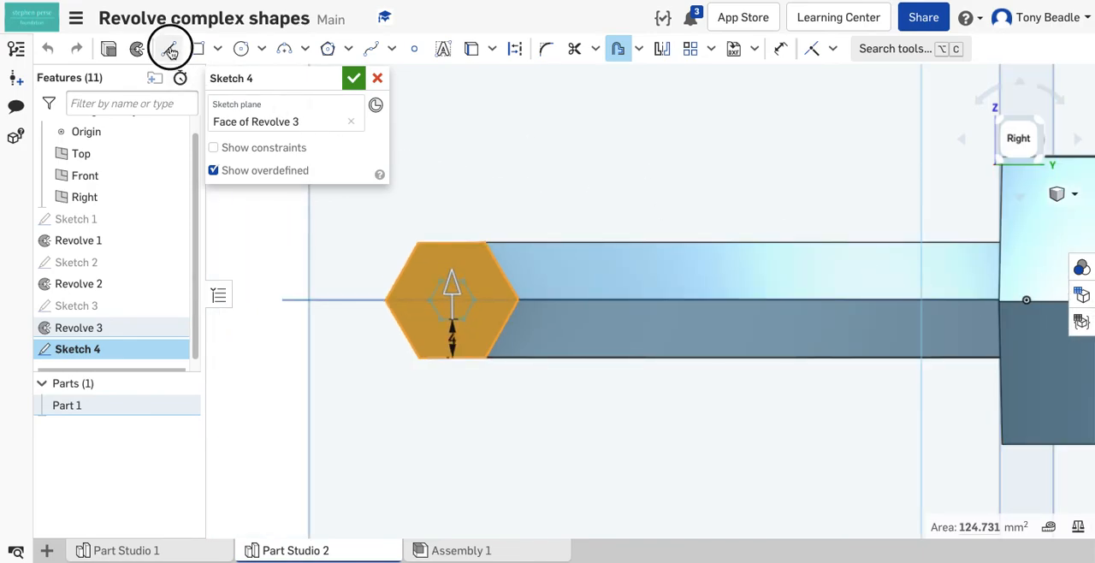
pyautogui.click(514, 51)
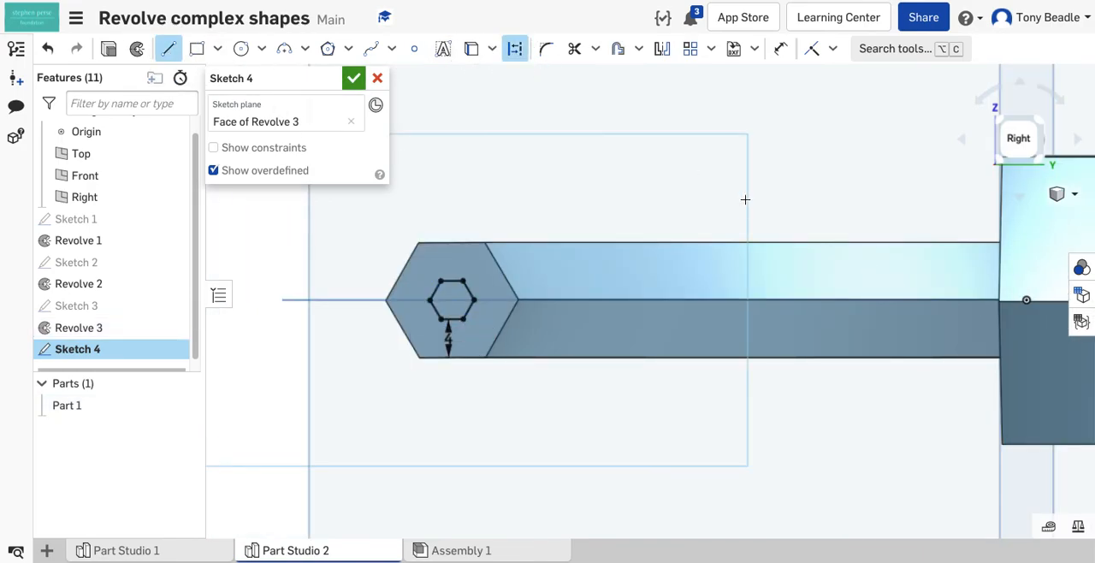
pyautogui.click(1026, 301)
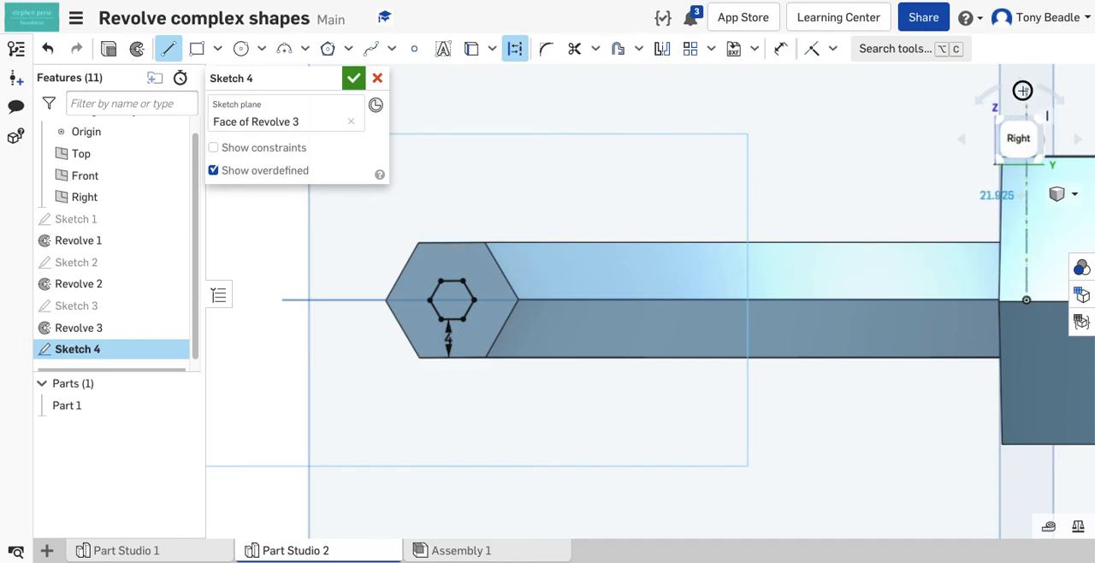
pyautogui.press('Escape')
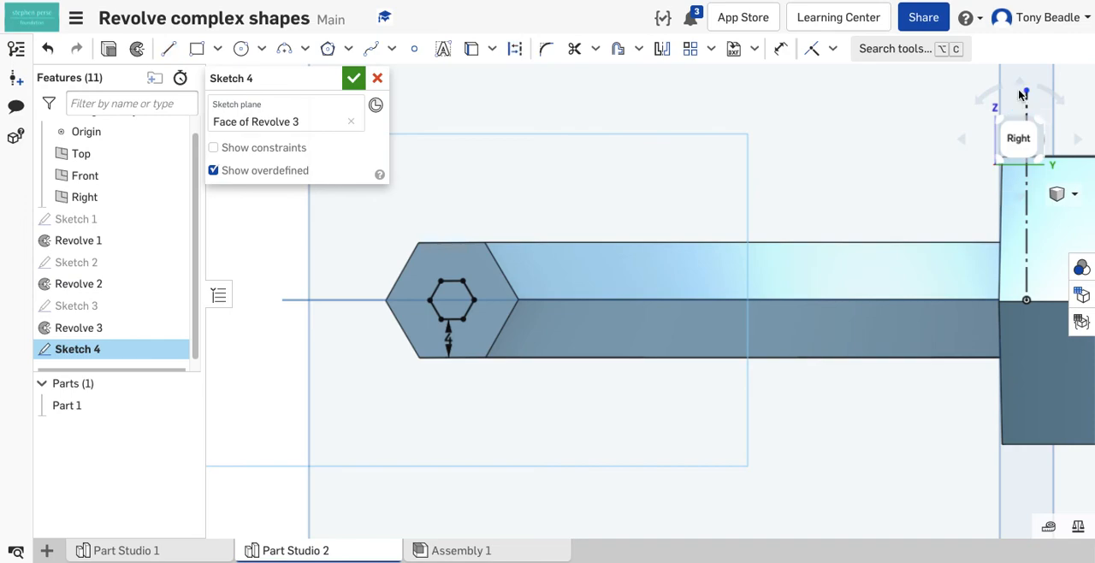
# Step: Revolve the small offset hexagon around the fourth sketch's vertical construction line
pyautogui.click(139, 52)
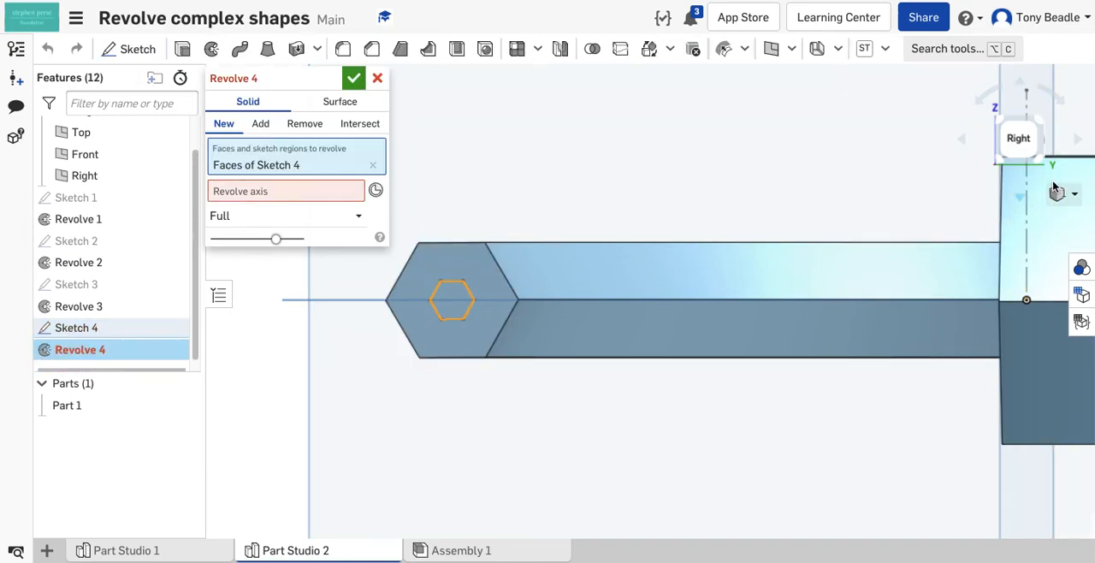
pyautogui.click(265, 191)
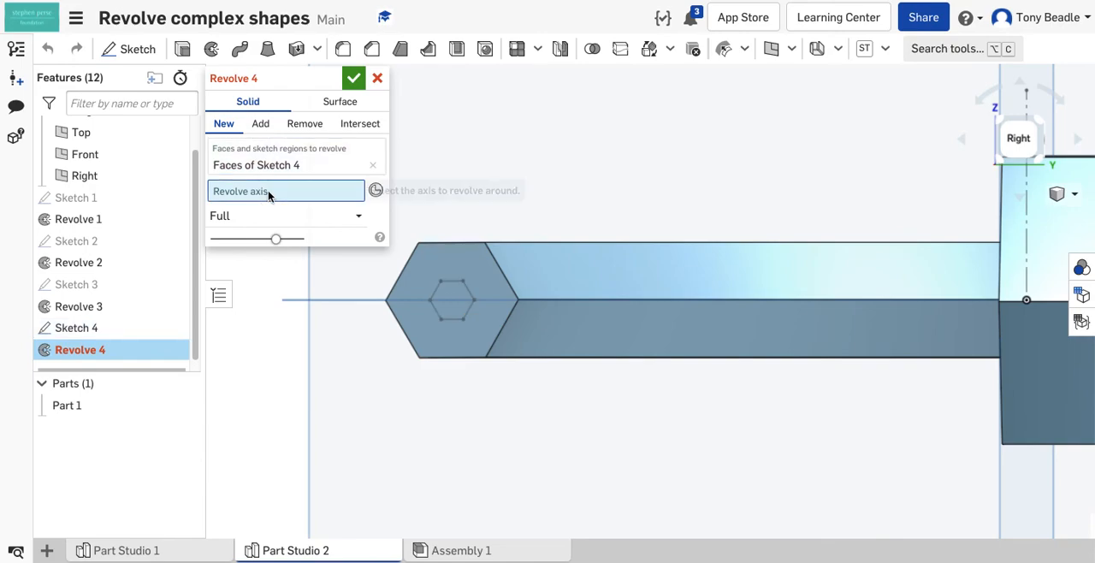
pyautogui.click(1021, 226)
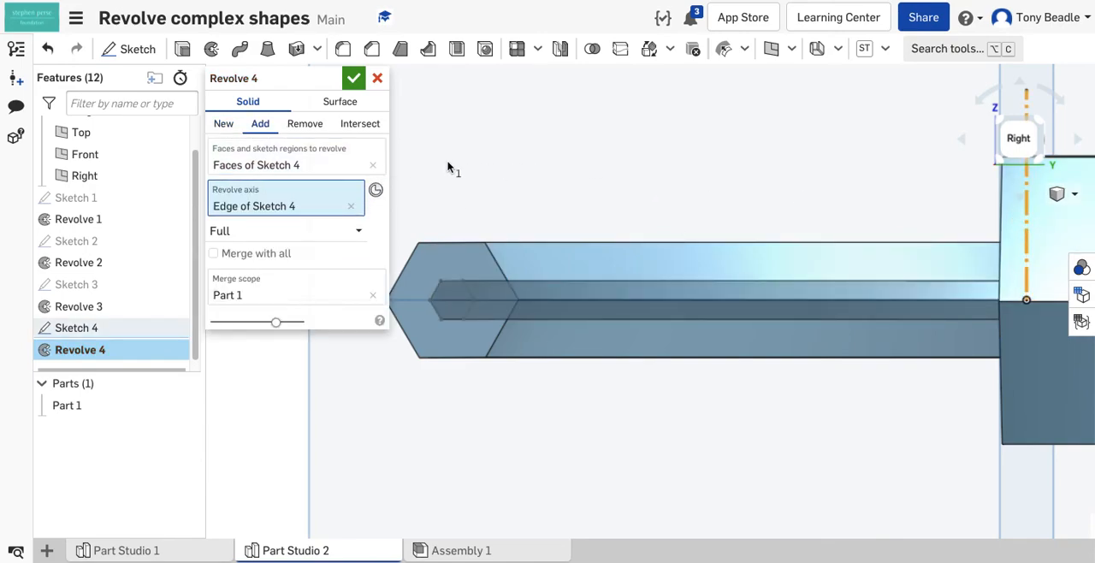
# Step: Limit the fourth revolve to 90 degrees in one direction, enable Merge with all, and accept it
pyautogui.click(274, 234)
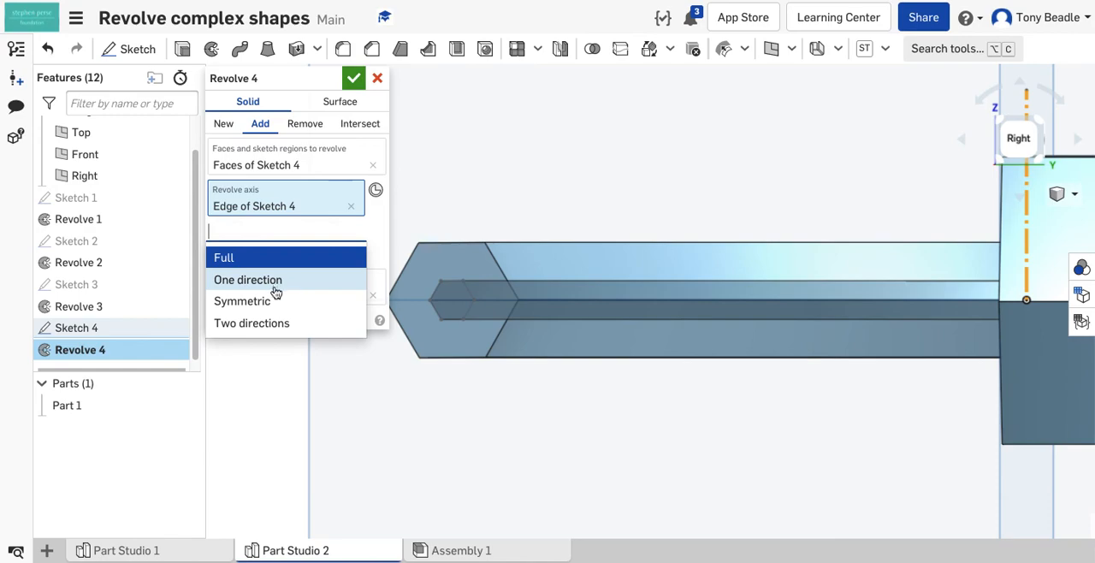
pyautogui.click(274, 282)
pyautogui.click(343, 256)
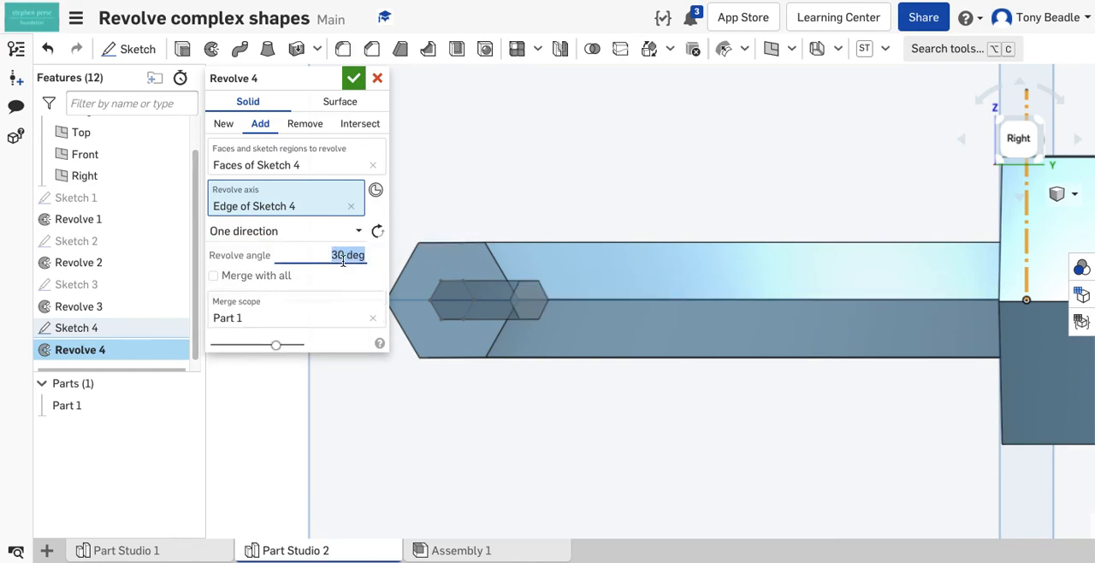
pyautogui.write('90')
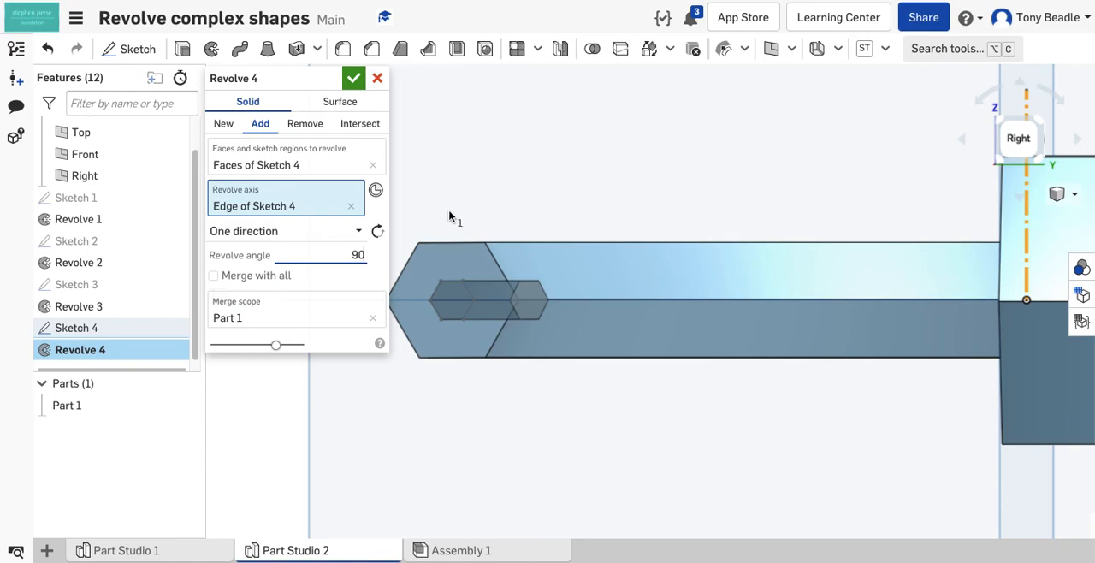
pyautogui.press('Return')
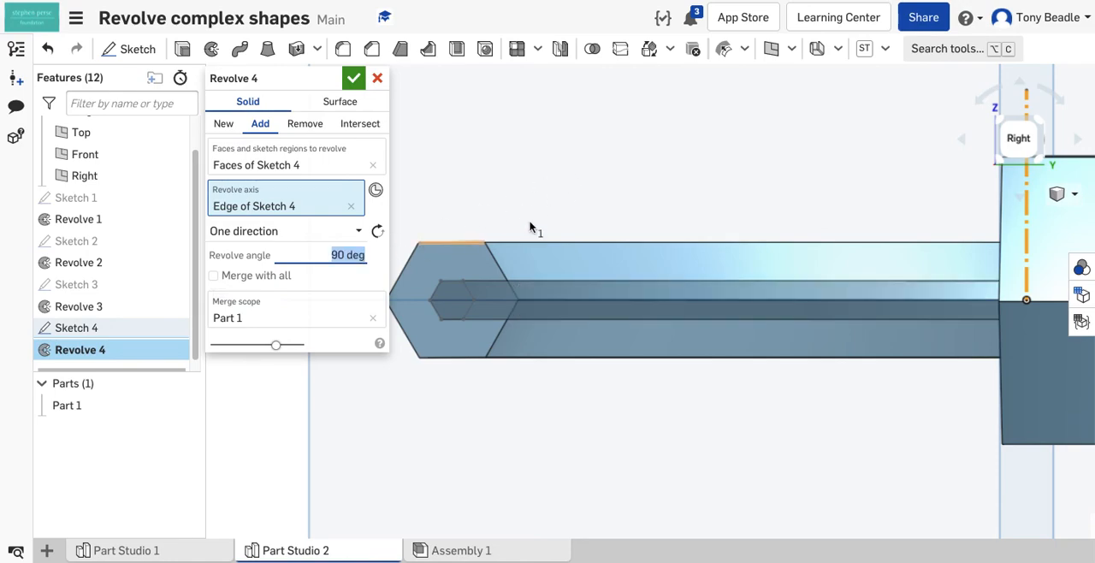
pyautogui.moveTo(662, 198); pyautogui.dragTo(516, 254, button='right')
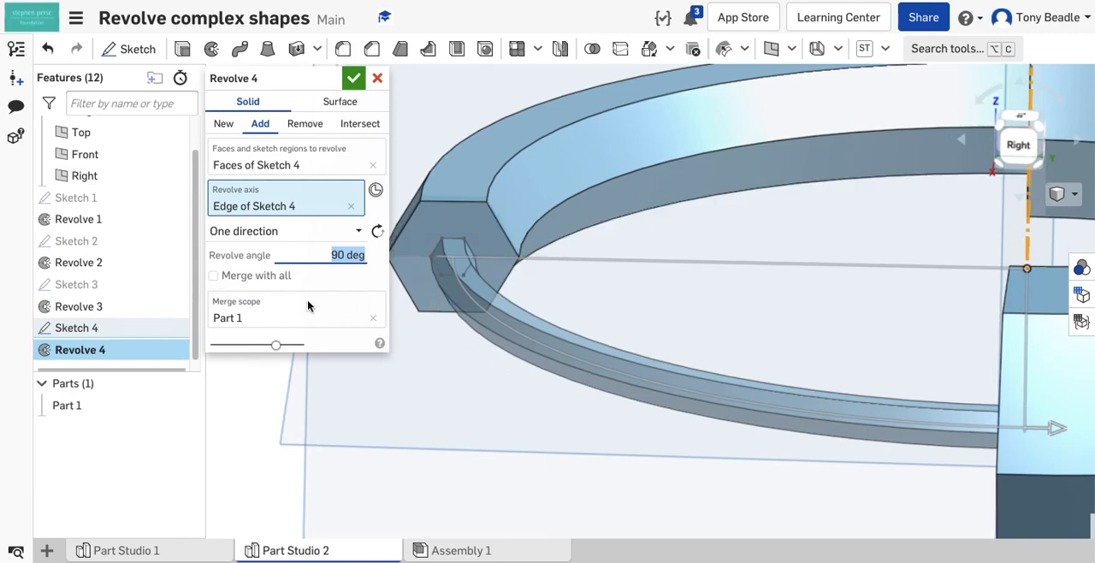
pyautogui.click(213, 276)
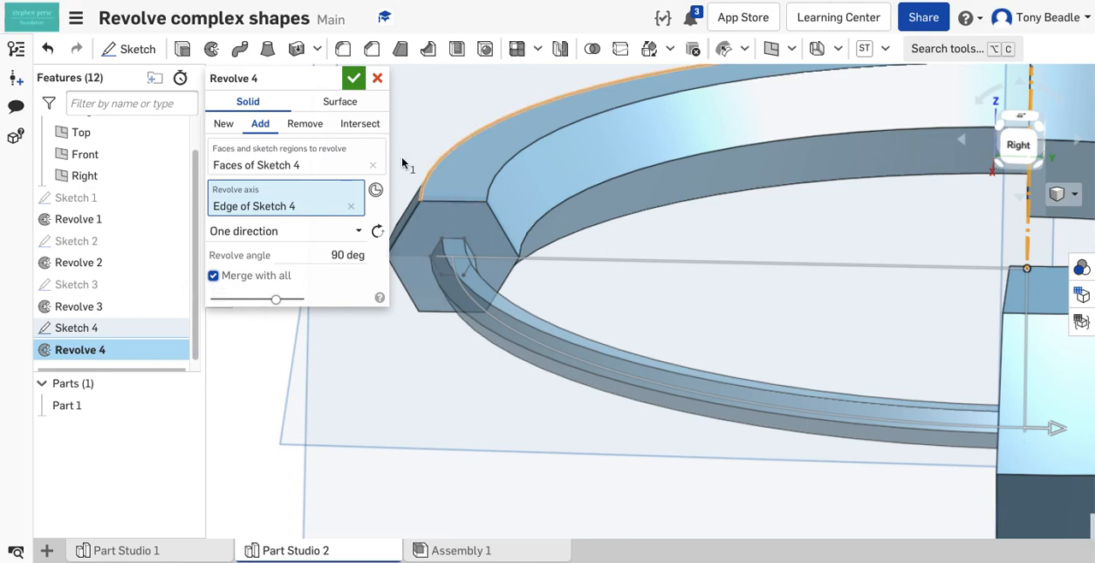
pyautogui.click(355, 79)
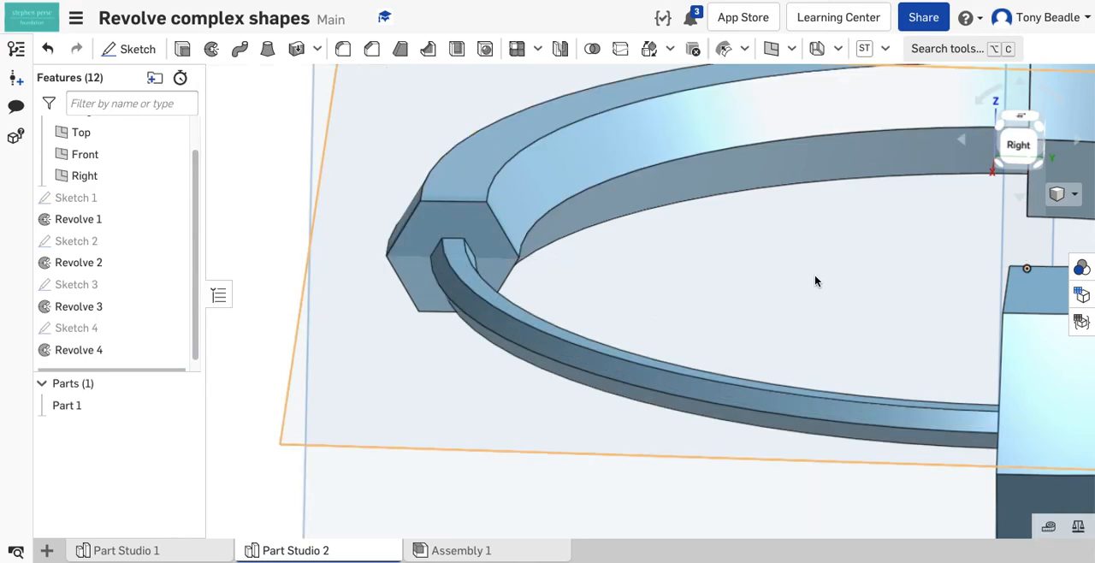
pyautogui.scroll(-3, 814, 275)
pyautogui.scroll(-3, 614, 276)
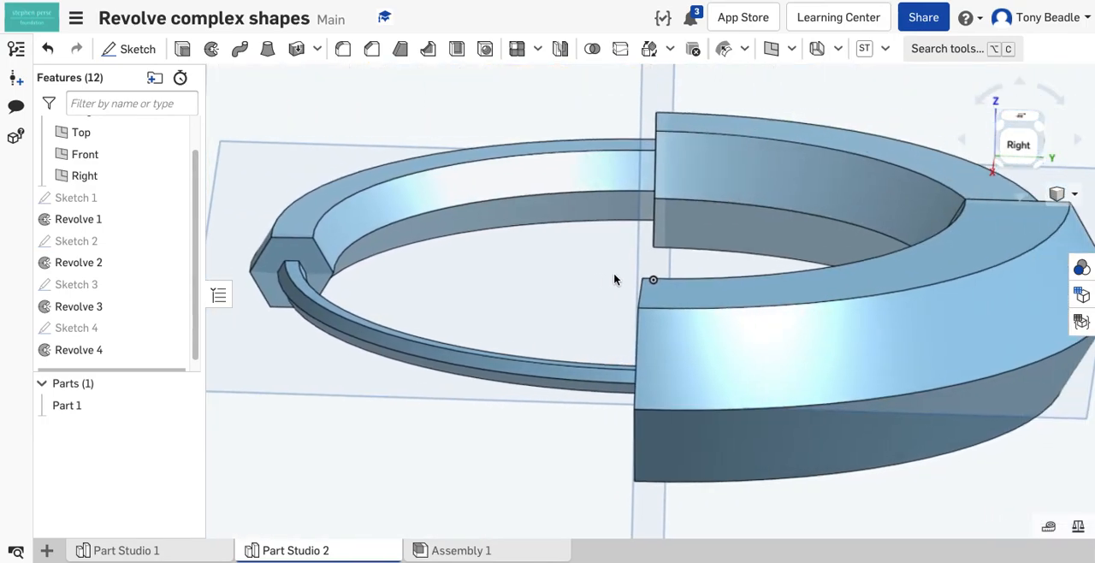
pyautogui.moveTo(574, 274)
pyautogui.mouseDown(button='right')
pyautogui.moveTo(616, 274)
pyautogui.moveTo(579, 267)
pyautogui.moveTo(594, 279)
pyautogui.moveTo(591, 271)
pyautogui.mouseUp(button='right')
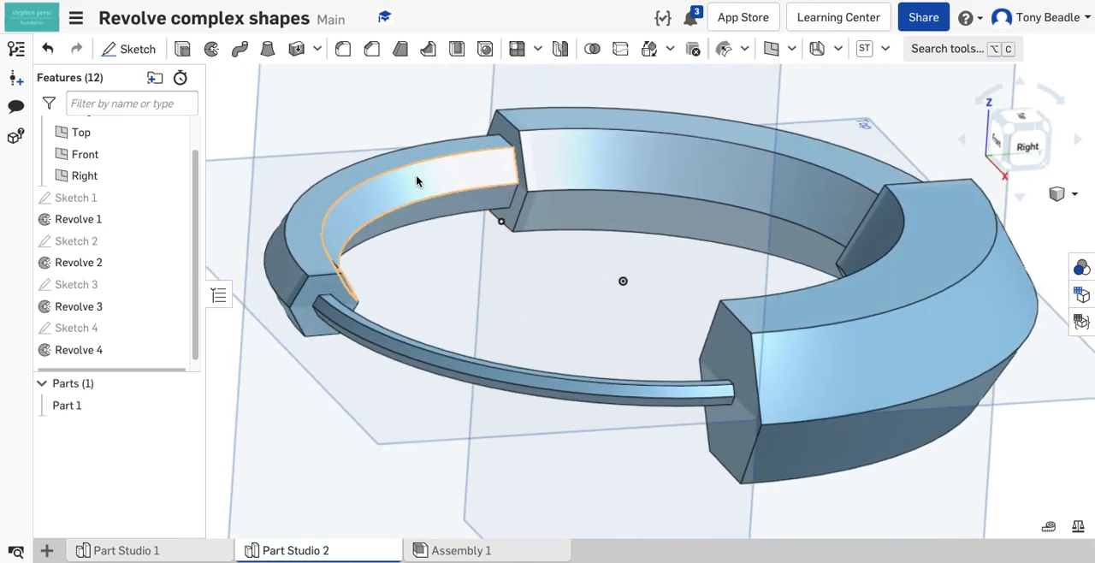